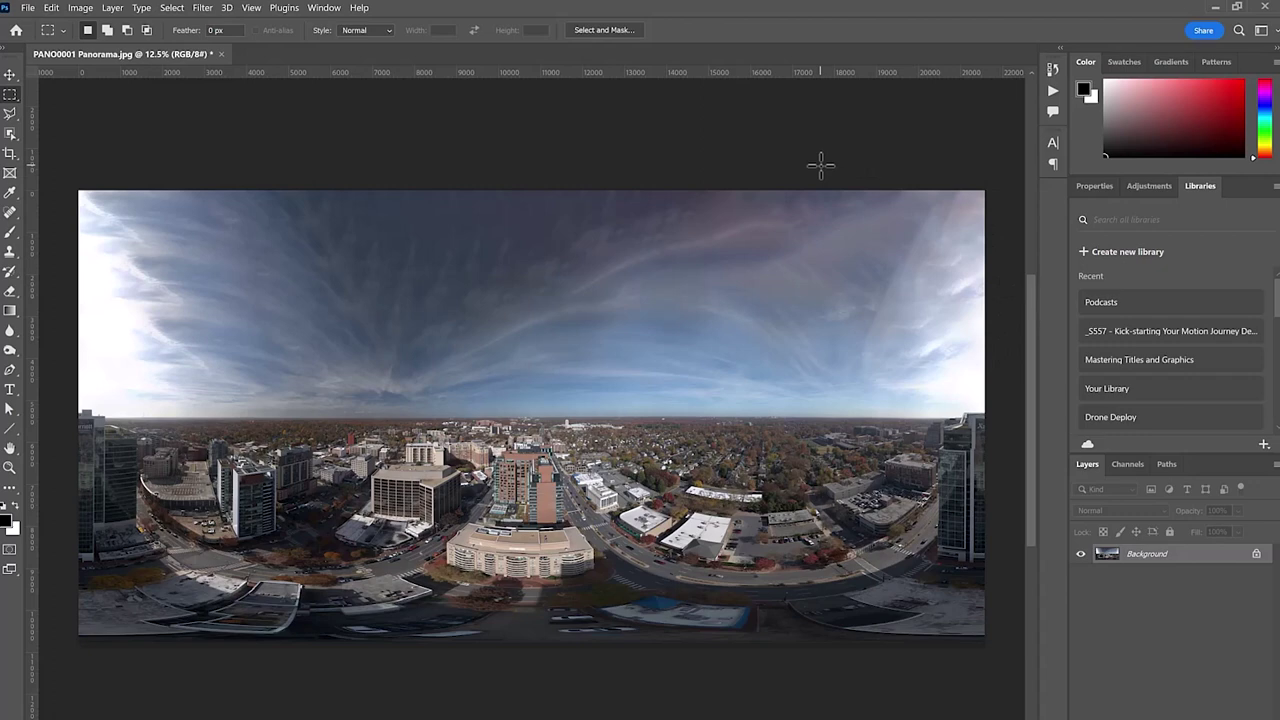
Offset the panorama horizontally by 3706 pixels right with Wrap Around, bringing the sky seam inside the image.
left_click(204, 7)
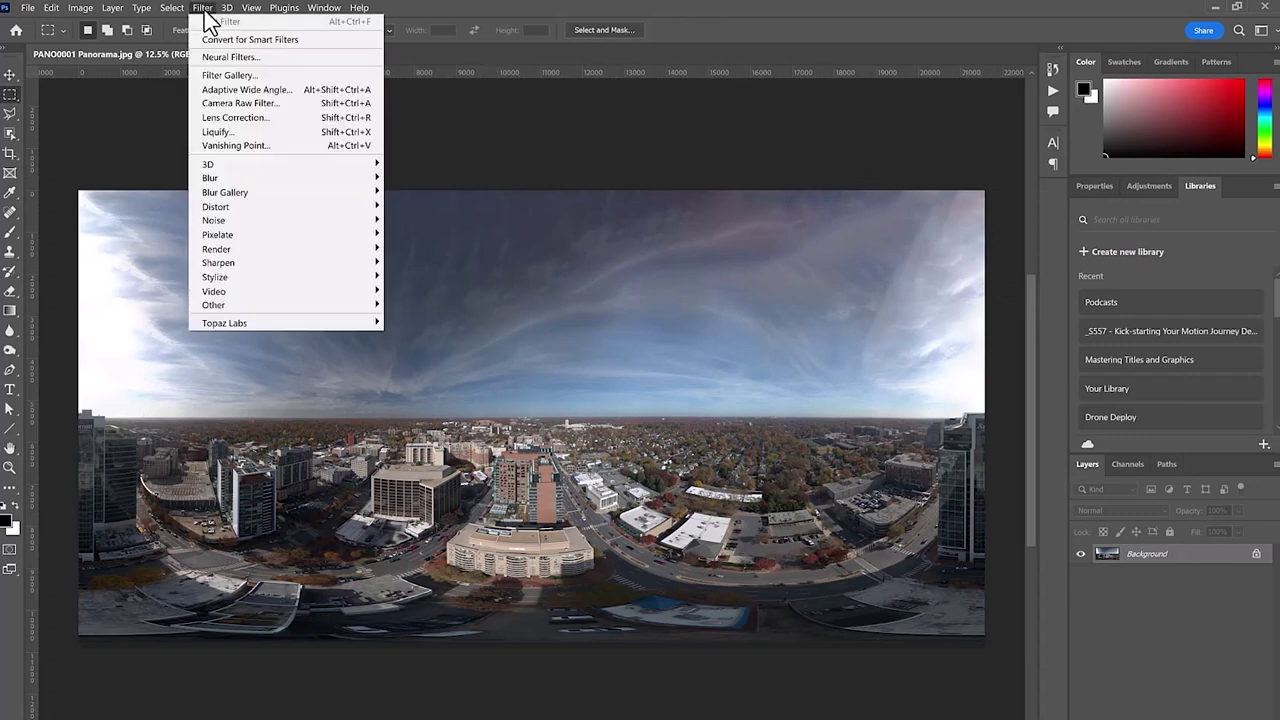
mouse_move(306, 306)
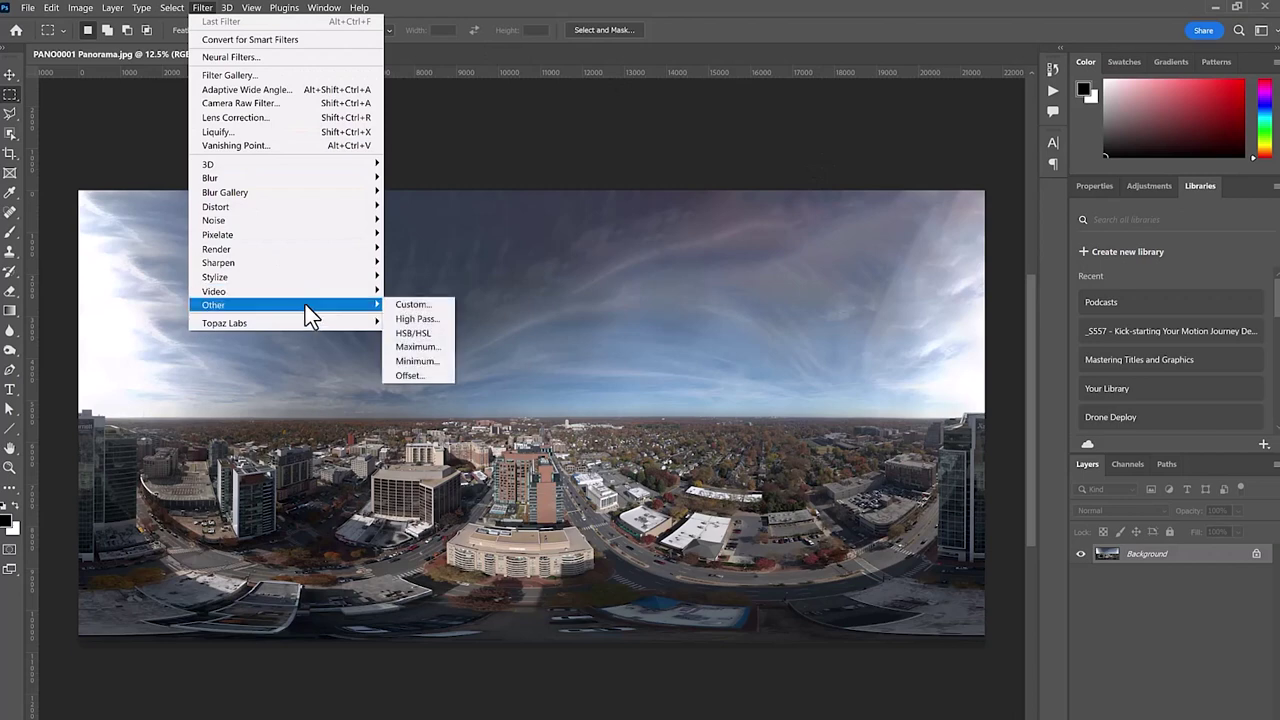
left_click(433, 376)
left_click_drag(603, 187, 820, 145)
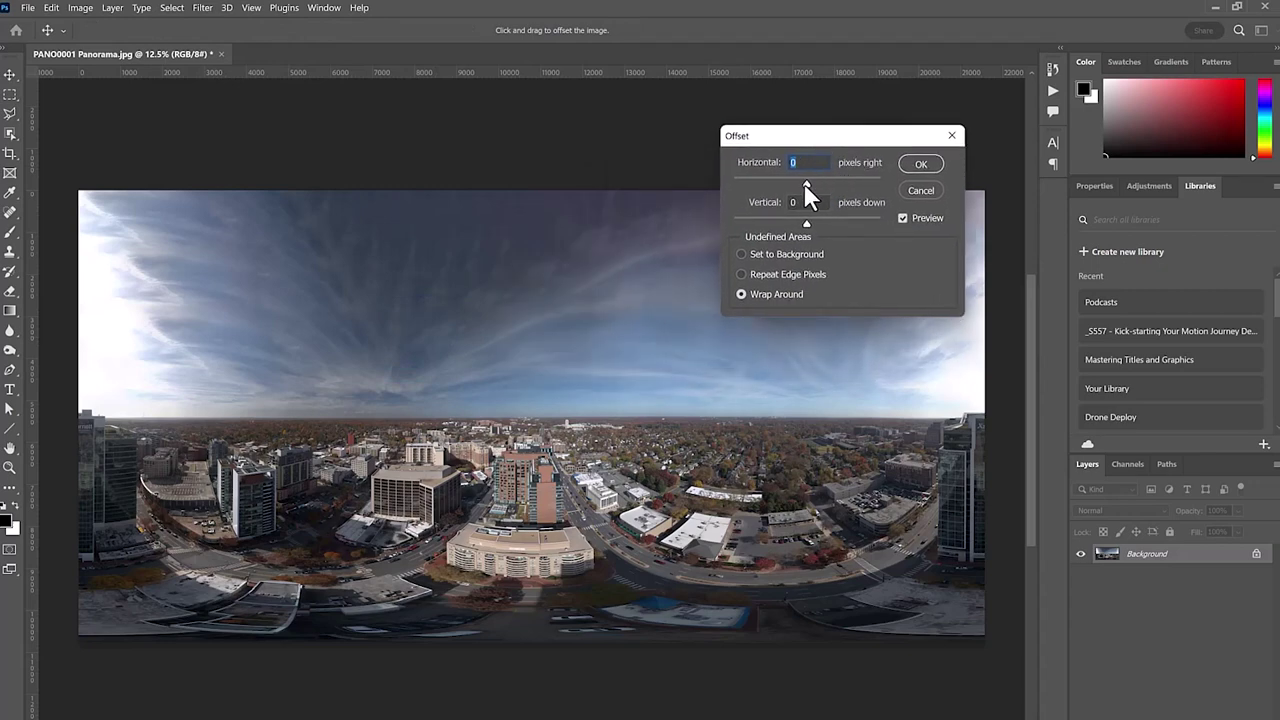
left_click_drag(818, 182, 814, 181)
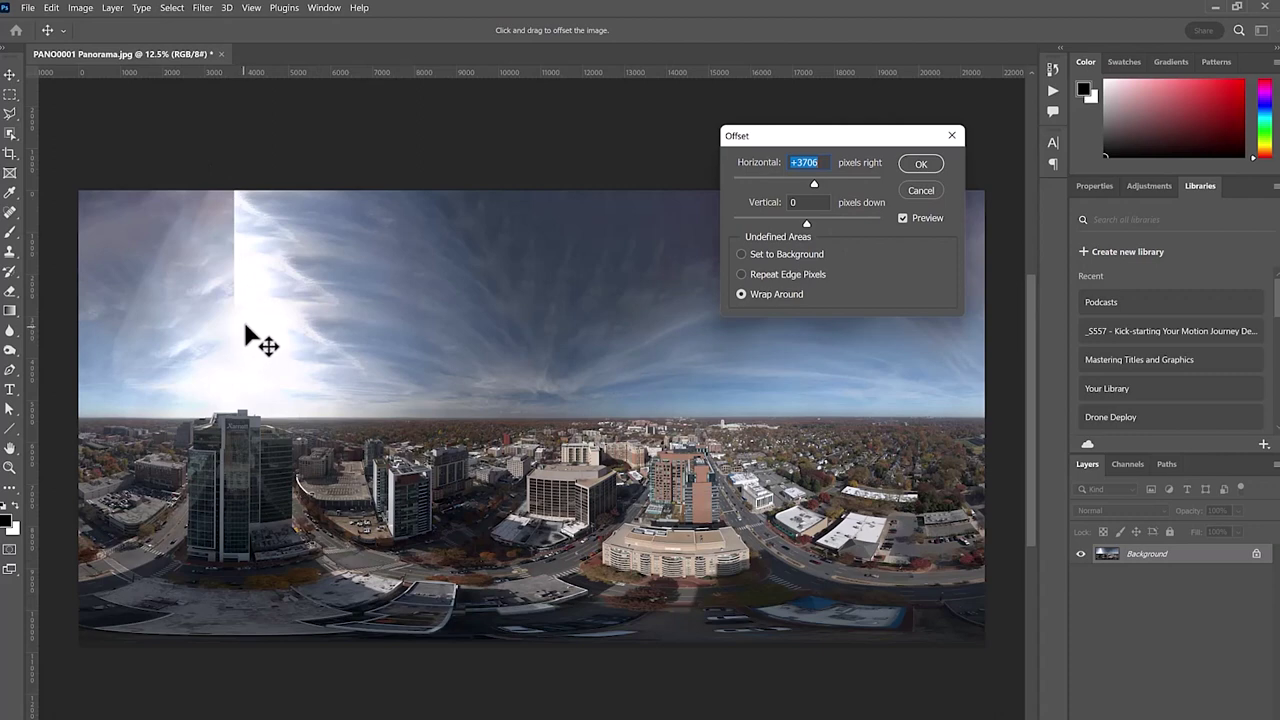
left_click(926, 163)
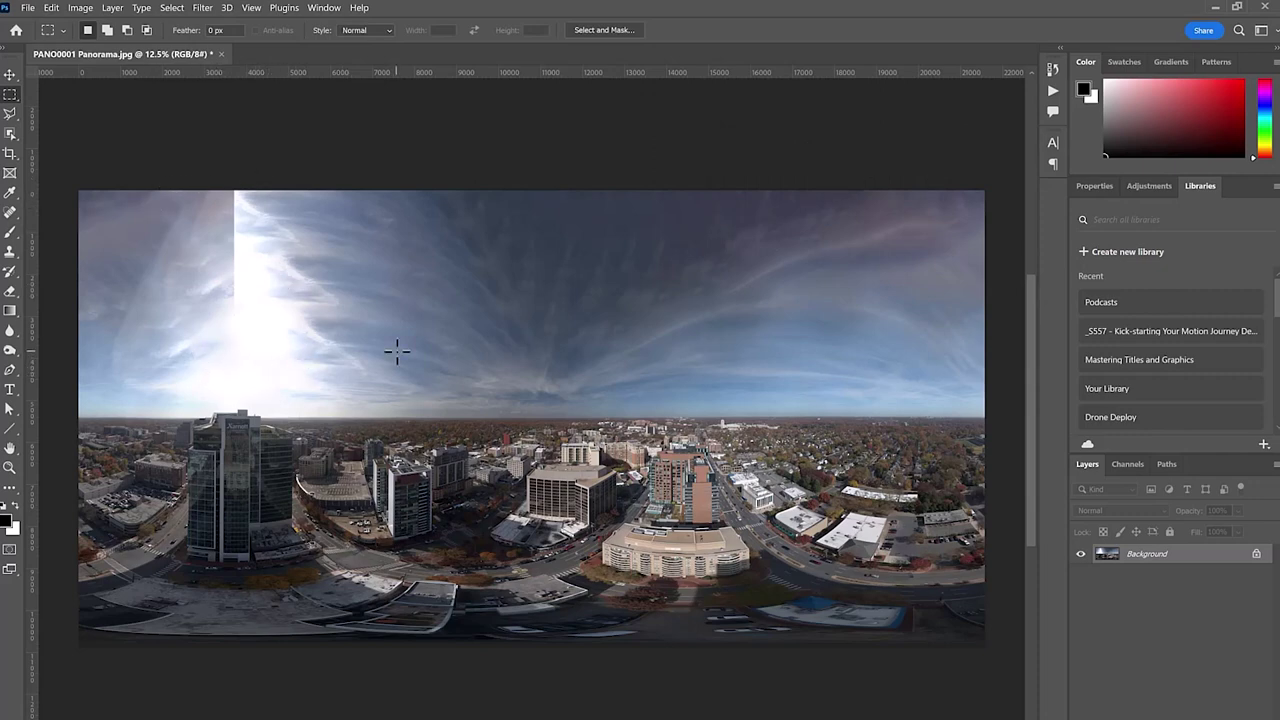
Draw a freehand Lasso selection around the sky seam above the tall glass building and feather it by 25 pixels.
left_click(10, 113)
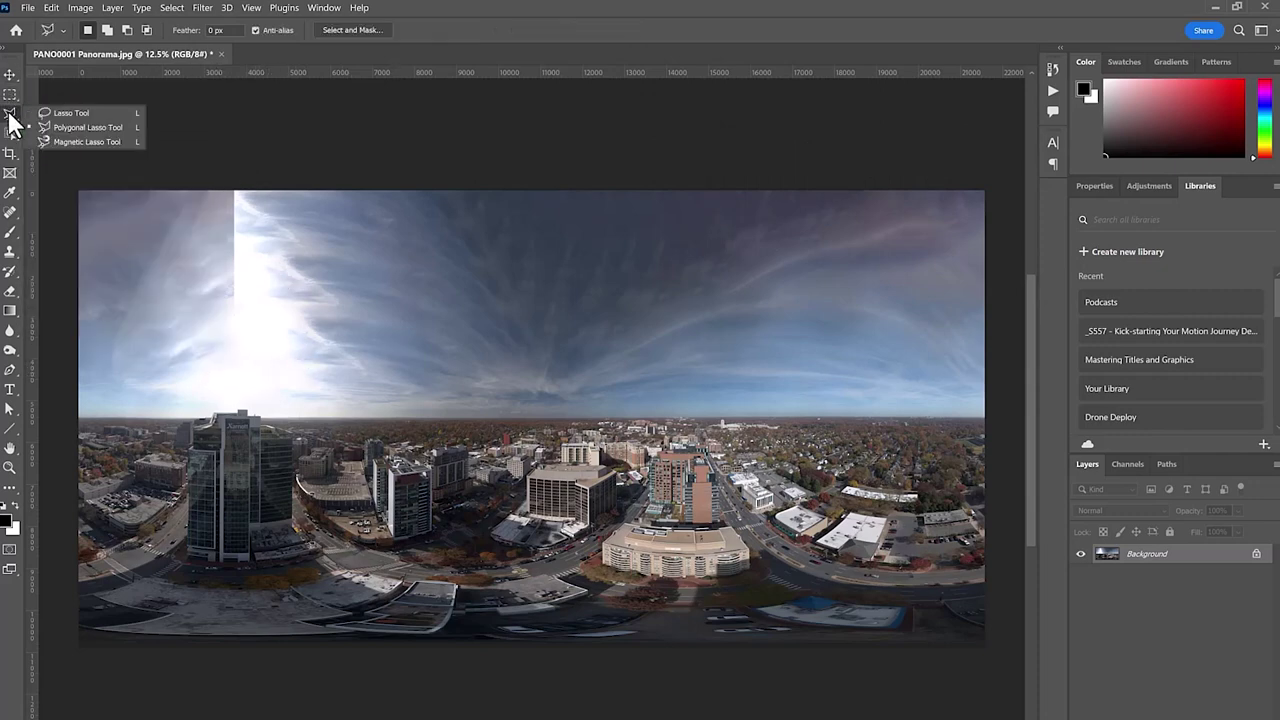
left_click(67, 112)
mouse_move(175, 206)
left_mouse_down()
mouse_move(156, 311)
mouse_move(233, 367)
mouse_move(278, 381)
mouse_move(332, 336)
mouse_move(322, 240)
mouse_move(300, 218)
mouse_move(200, 194)
left_mouse_up()
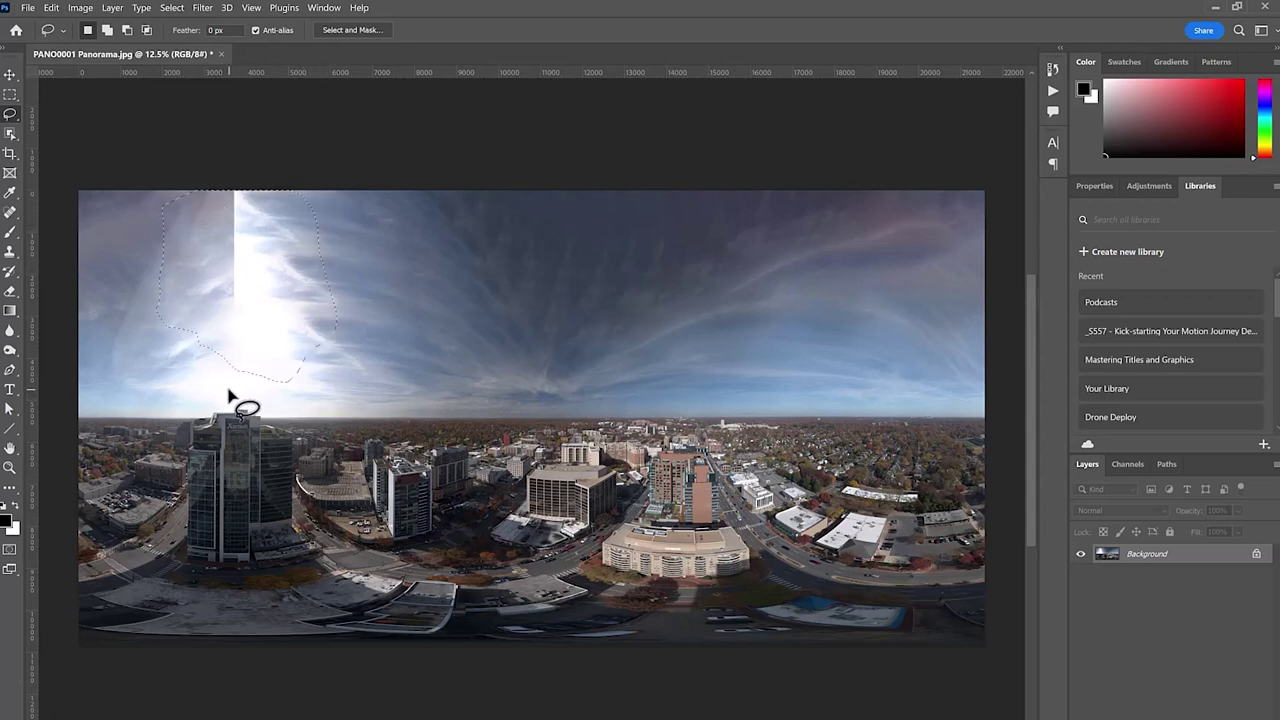
right_click(226, 250)
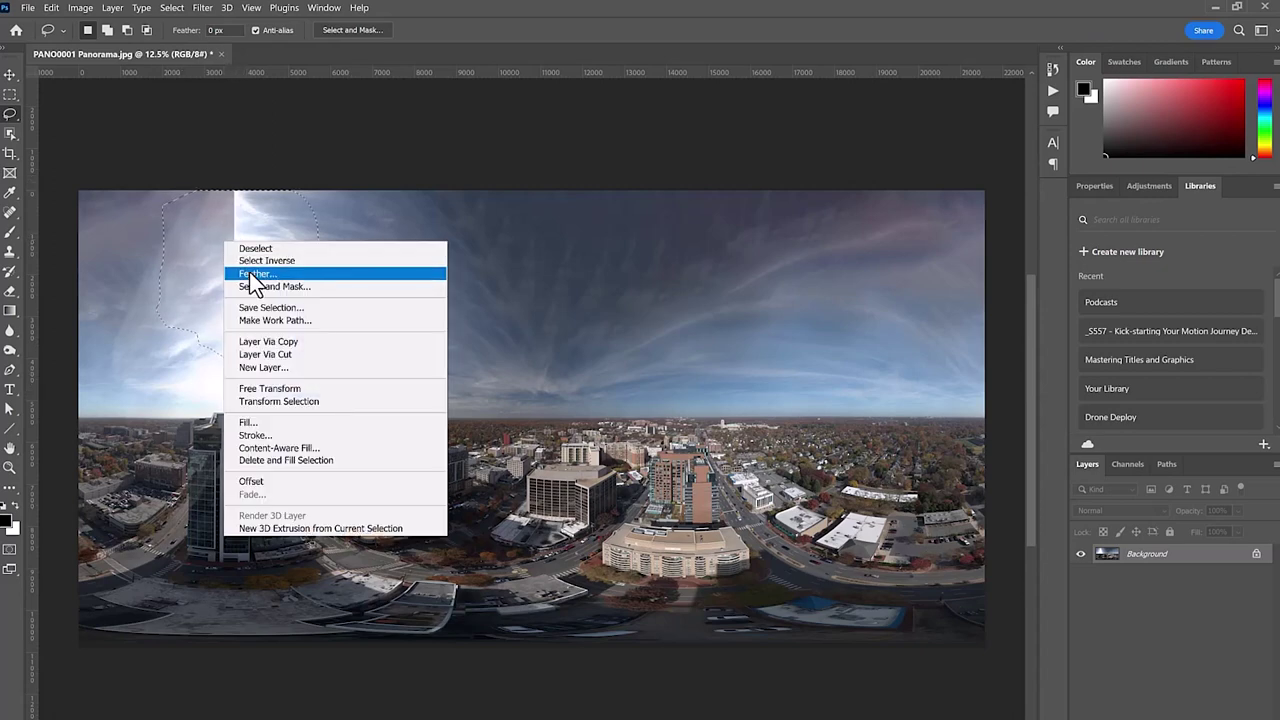
left_click(256, 273)
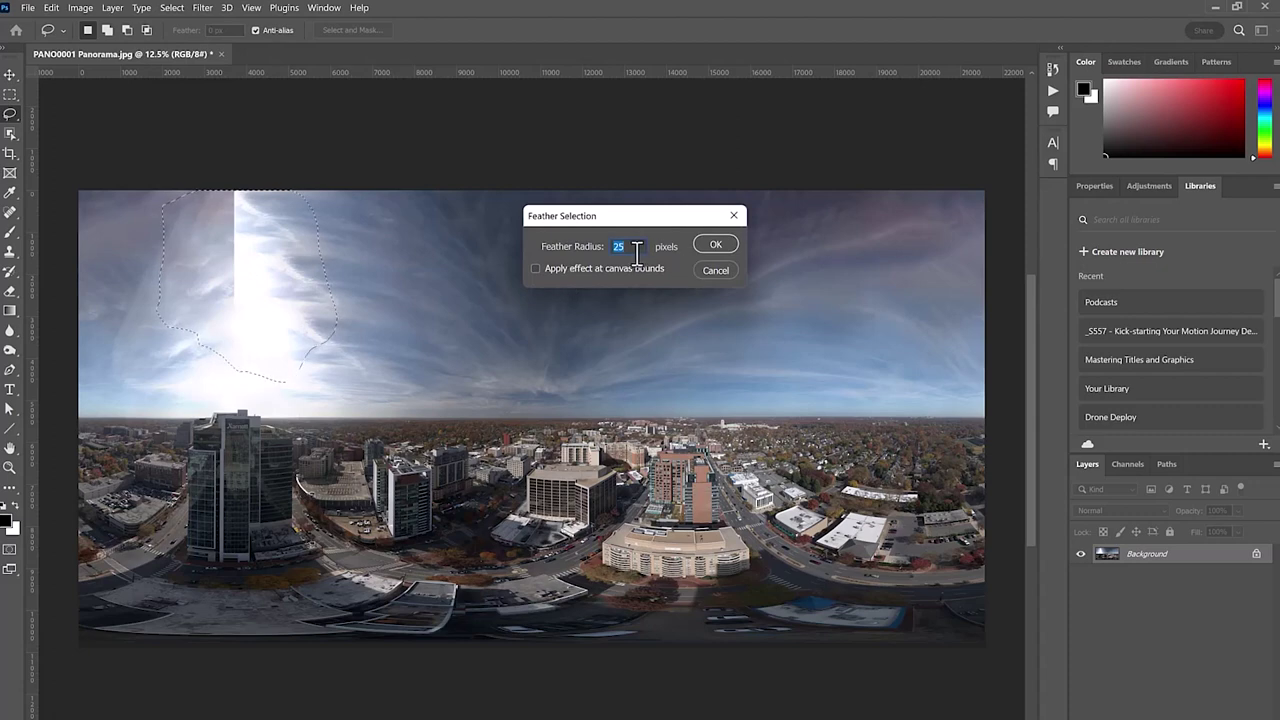
left_click(715, 245)
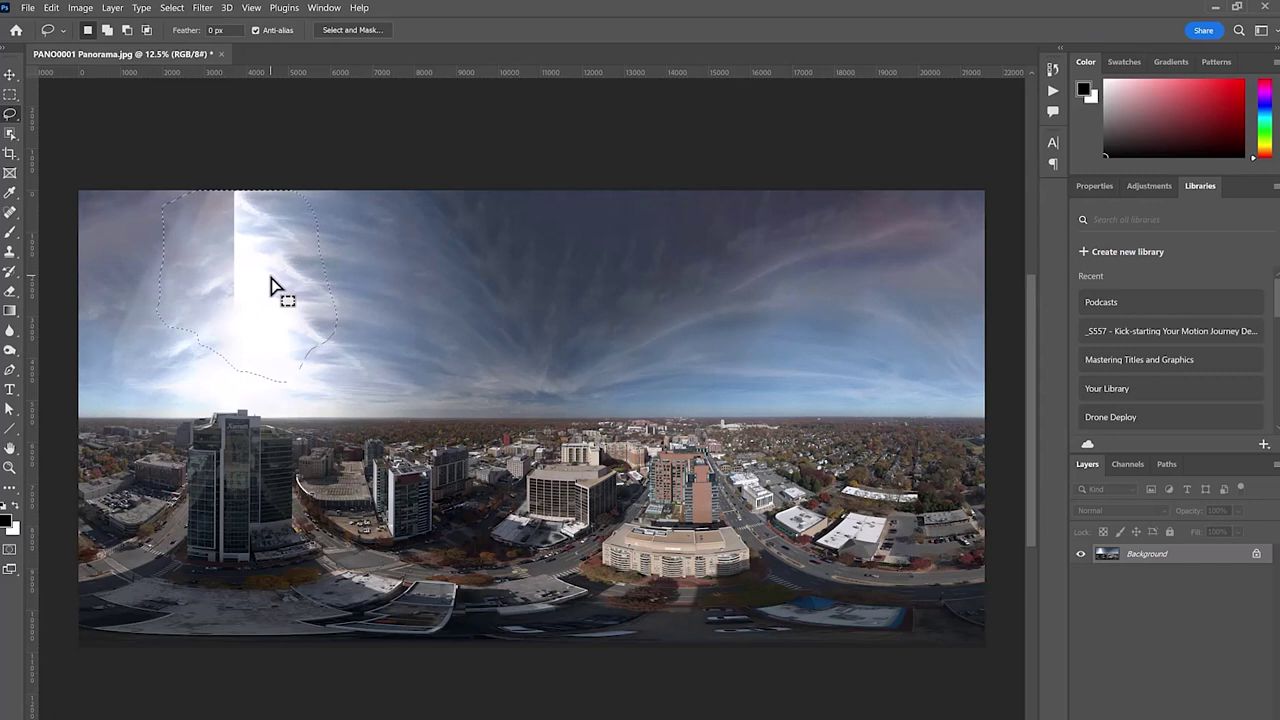
Fill the selected sky seam with Content-Aware at 100% opacity and deselect it.
key("j")
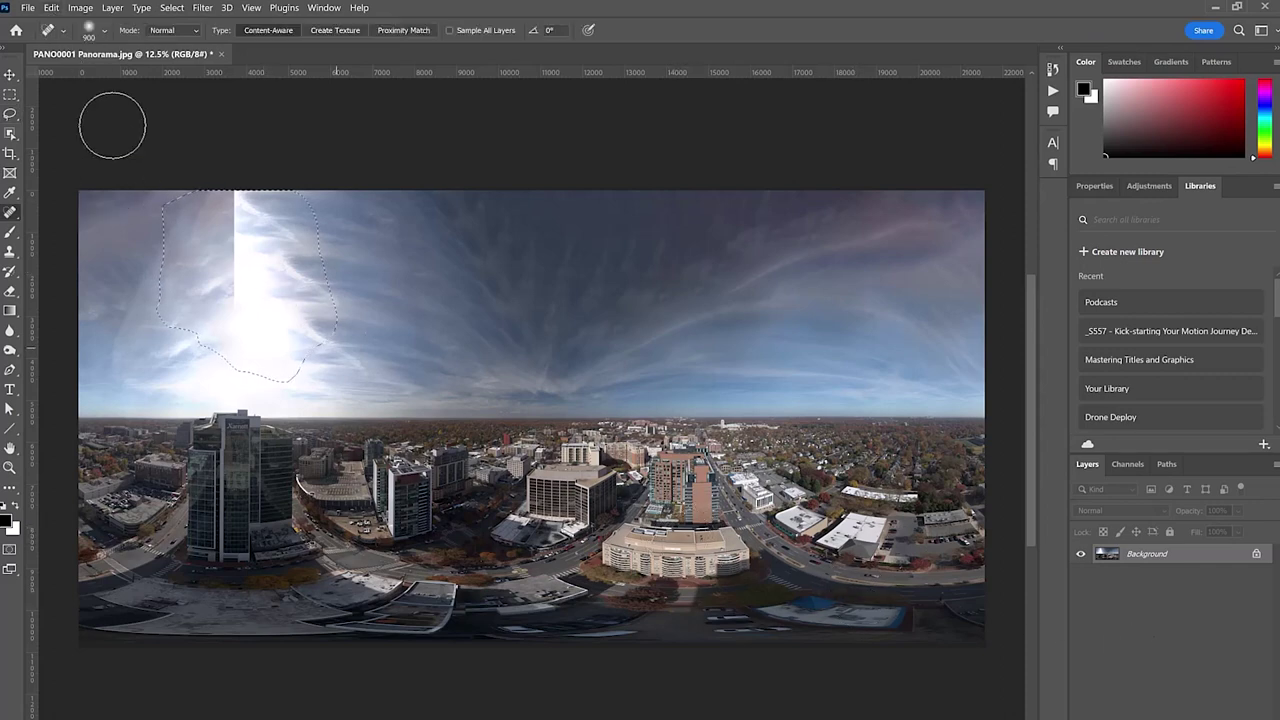
left_click(51, 8)
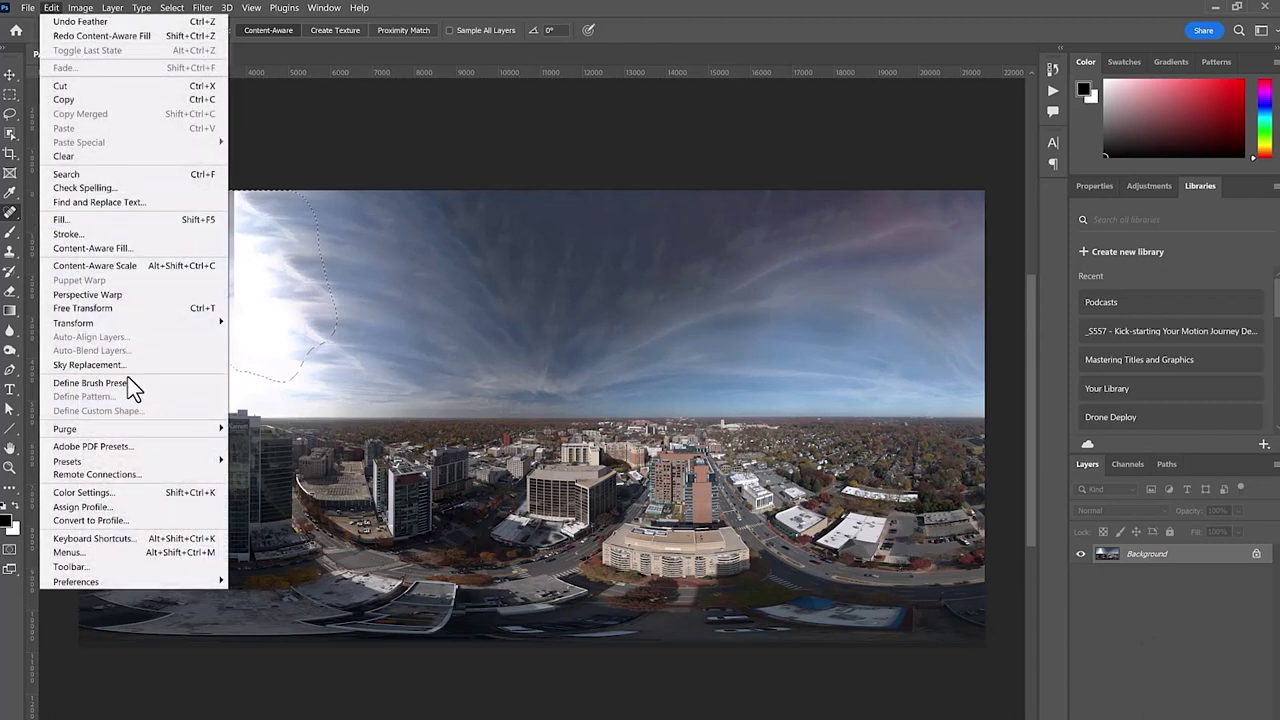
left_click(110, 220)
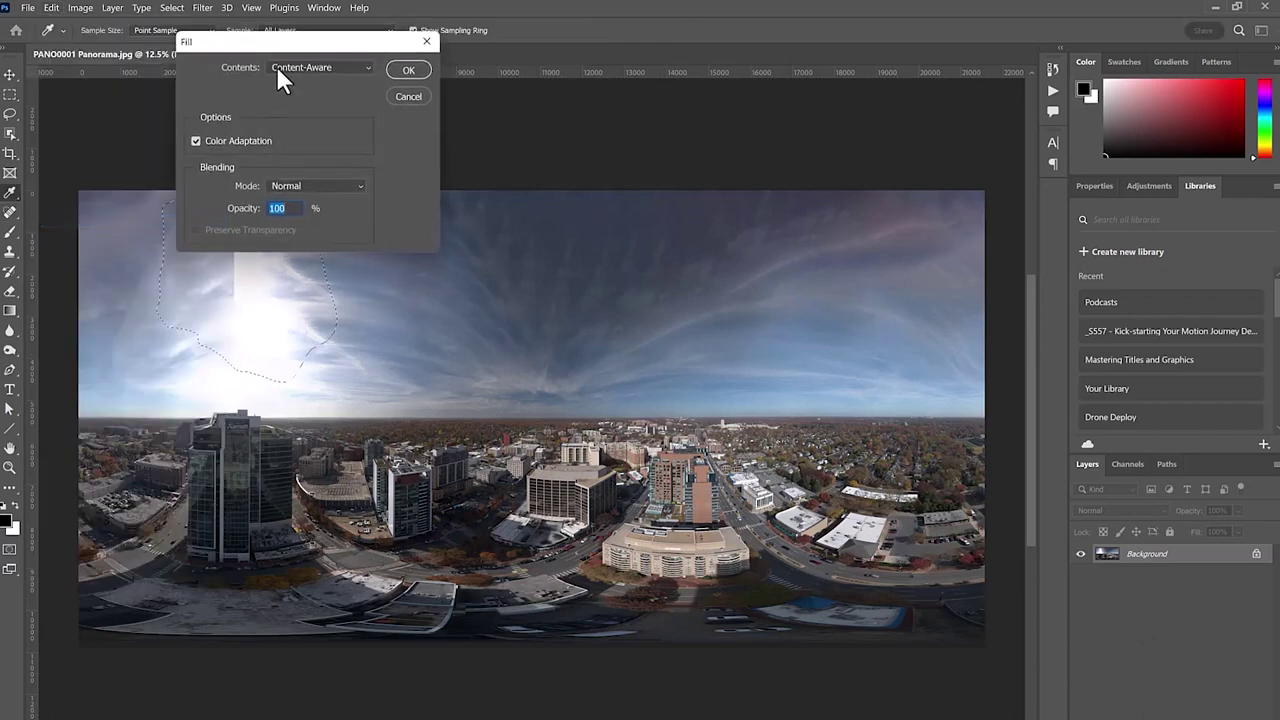
left_click(396, 72)
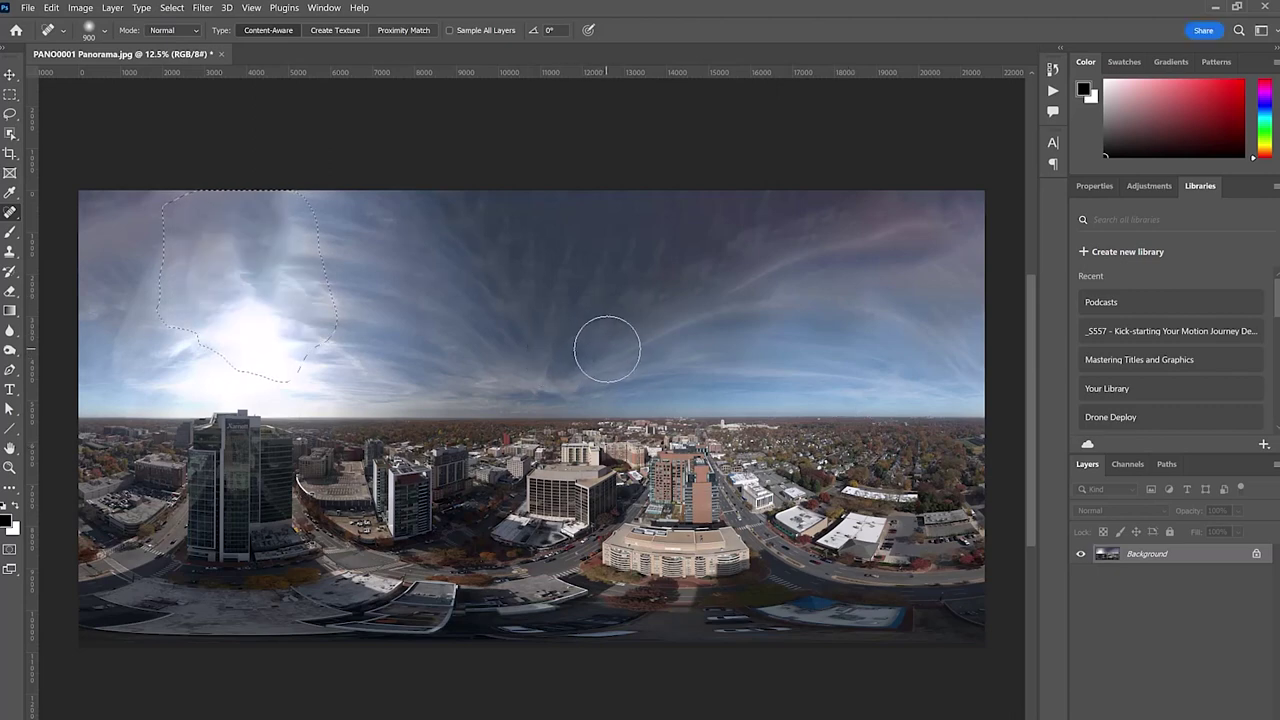
key("ctrl+d")
Paint over the remaining streaks in the sky around and above the sun with the Spot Healing Brush.
right_click(17, 213)
left_click(79, 211)
left_click_drag(200, 232, 178, 298)
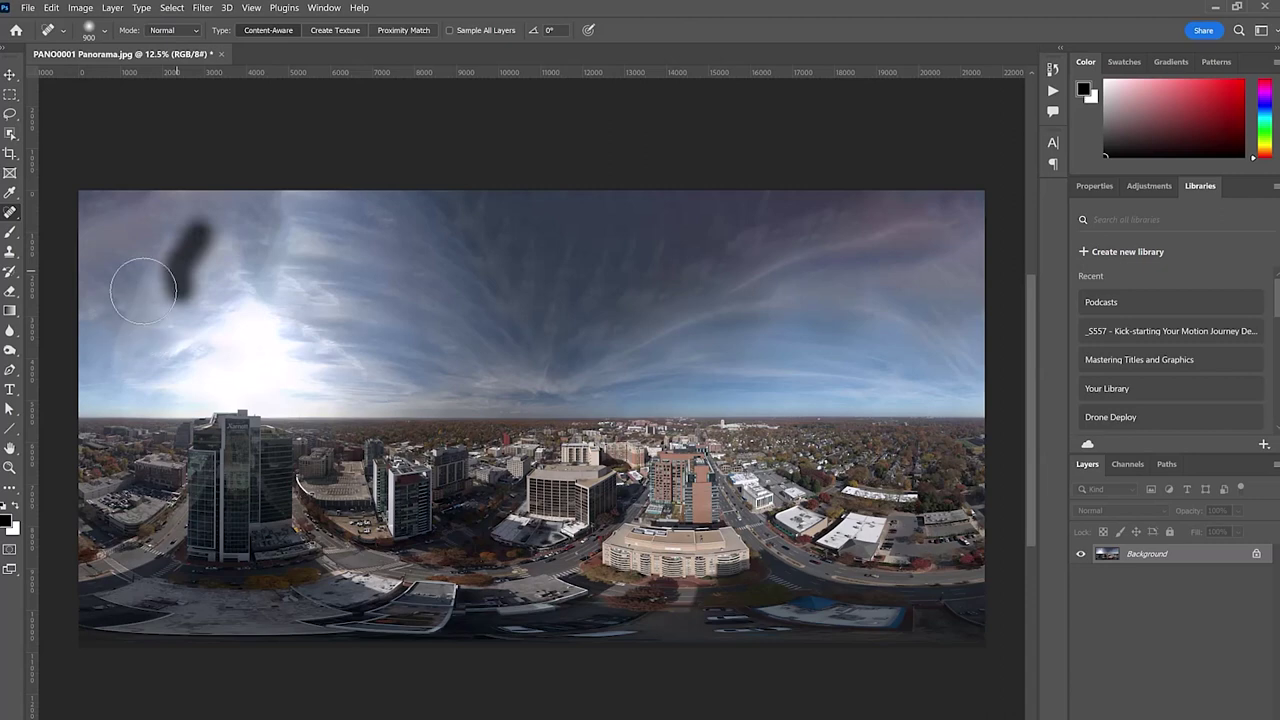
left_click_drag(171, 231, 150, 295)
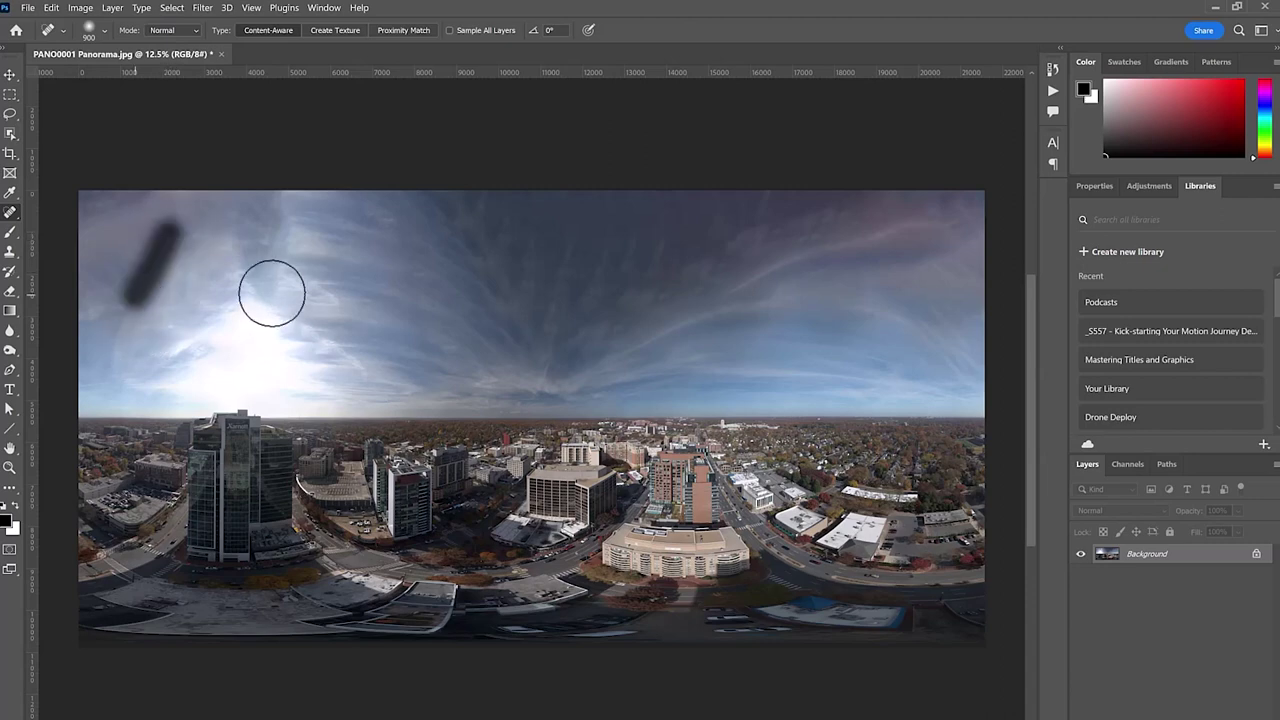
mouse_move(271, 289)
left_mouse_down()
mouse_move(279, 190)
mouse_move(272, 300)
left_mouse_up()
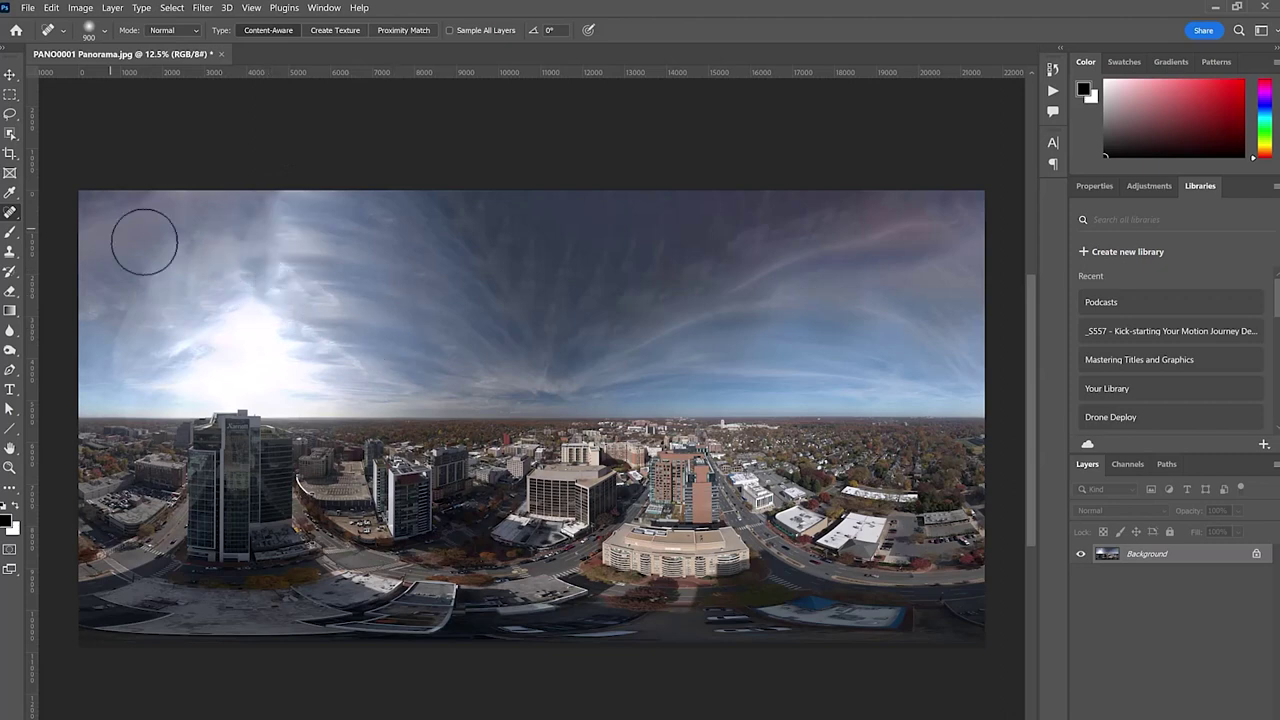
Lasso the uneven patch of sky directly above the sun and feather the selection by 50 pixels.
left_click(11, 114)
mouse_move(240, 191)
left_mouse_down()
mouse_move(242, 305)
mouse_move(318, 311)
mouse_move(333, 272)
mouse_move(320, 208)
mouse_move(306, 178)
mouse_move(248, 190)
left_mouse_up()
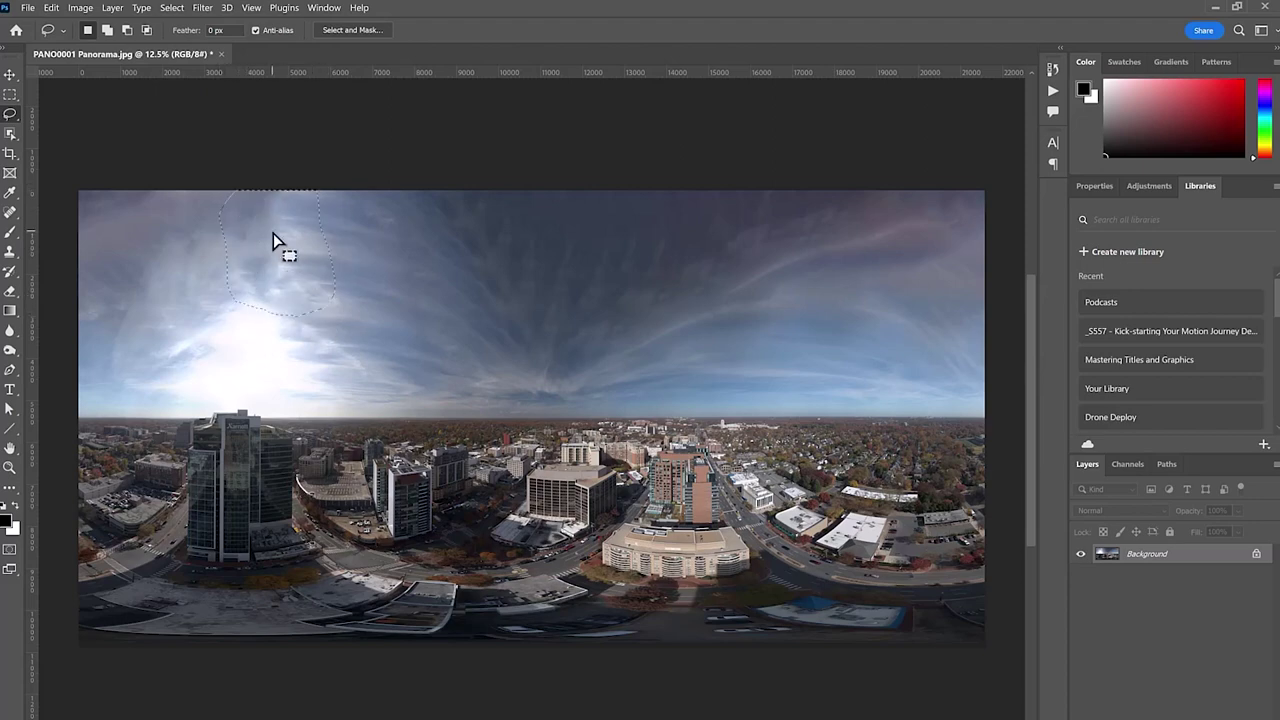
right_click(272, 233)
left_click(356, 261)
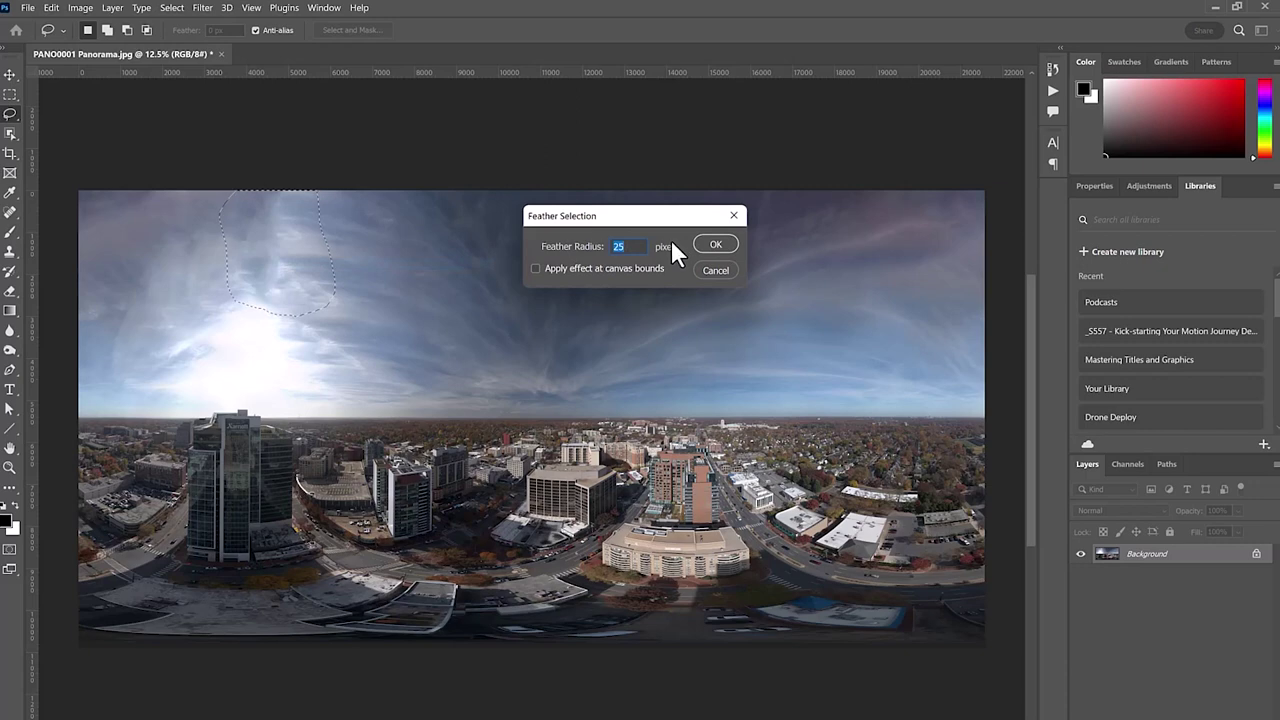
type("50")
key("Return")
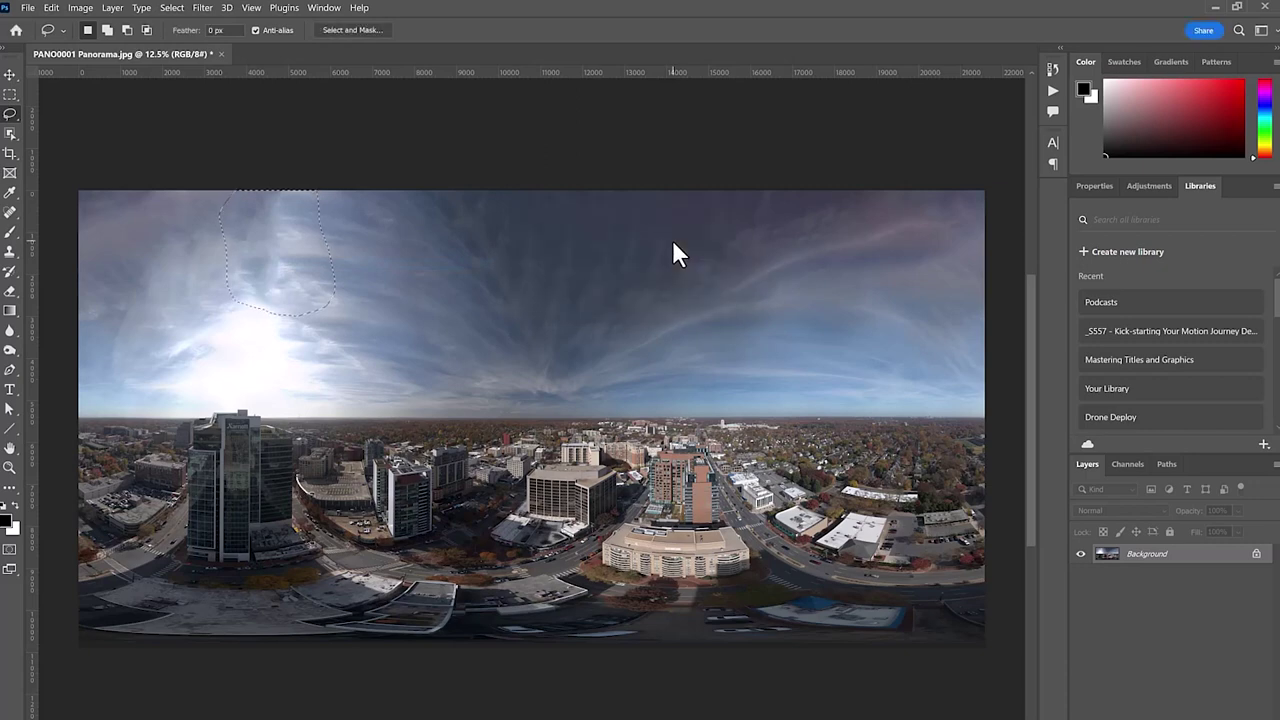
Content-aware fill the selected sky patch, deselect it, and spot-heal the sky at the image's upper-left edge.
left_click(51, 8)
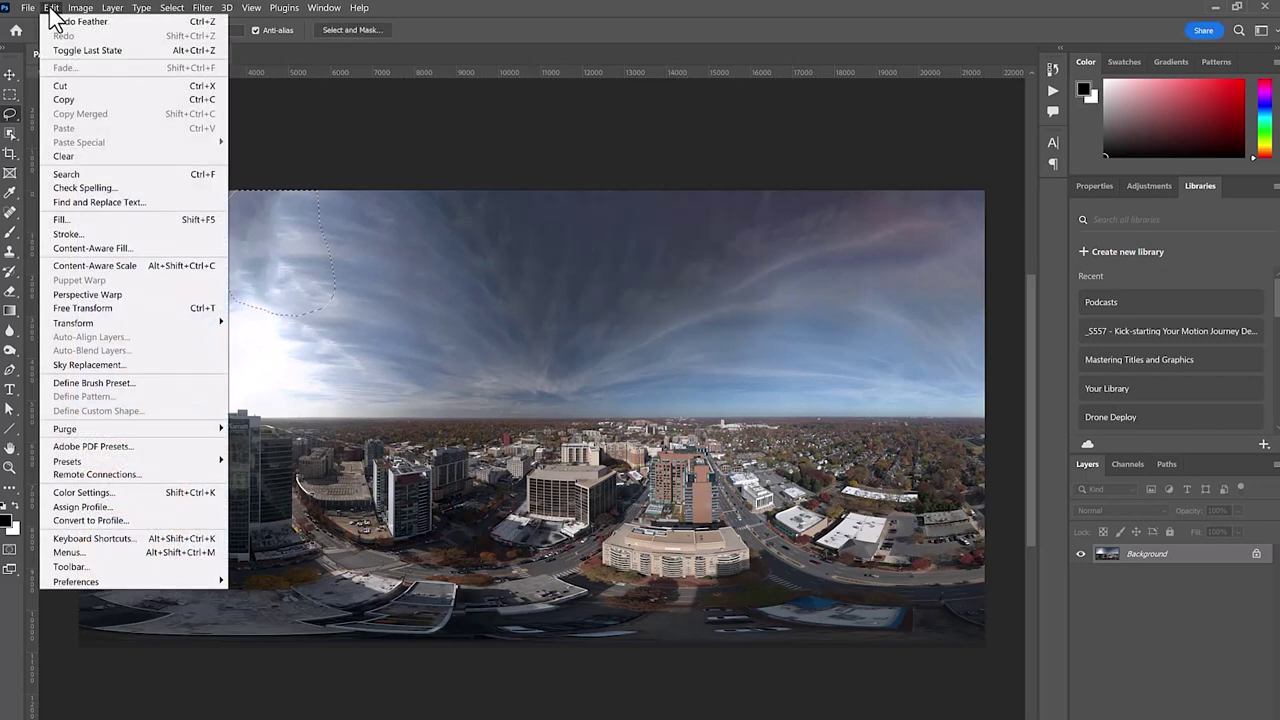
left_click(150, 220)
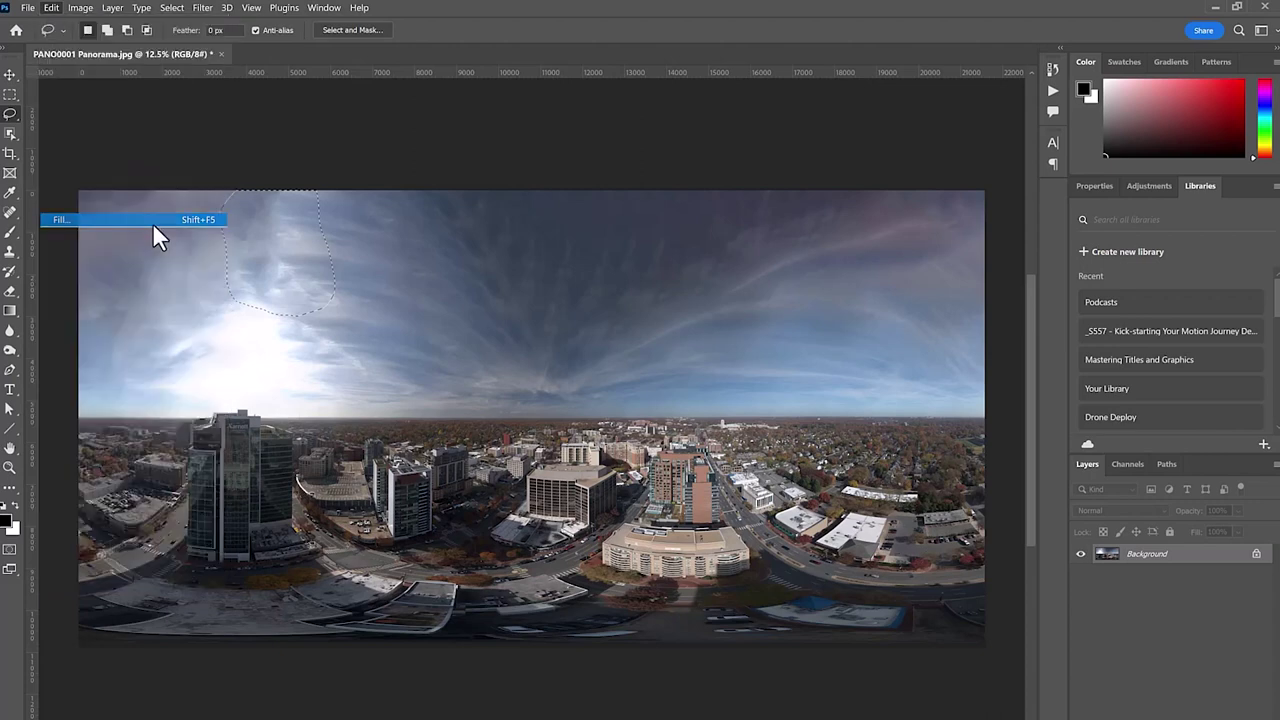
left_click(408, 70)
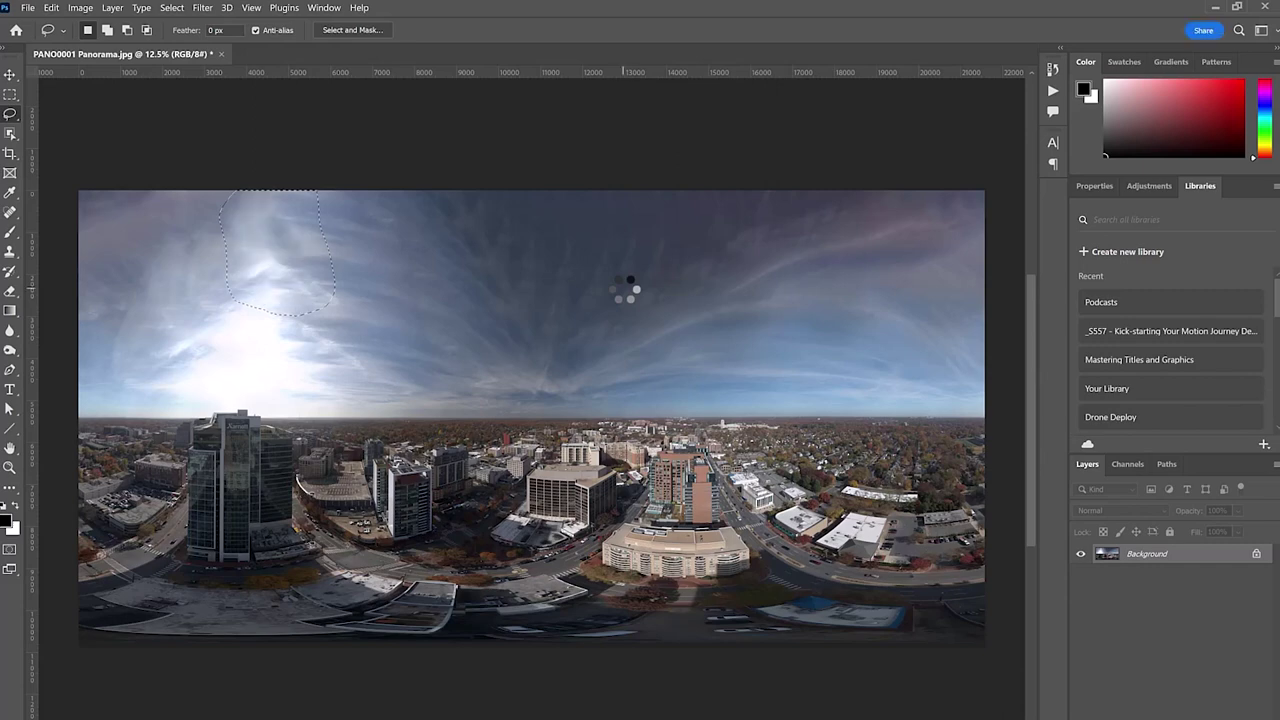
key("ctrl+d")
left_click(10, 212)
left_click_drag(96, 220, 63, 234)
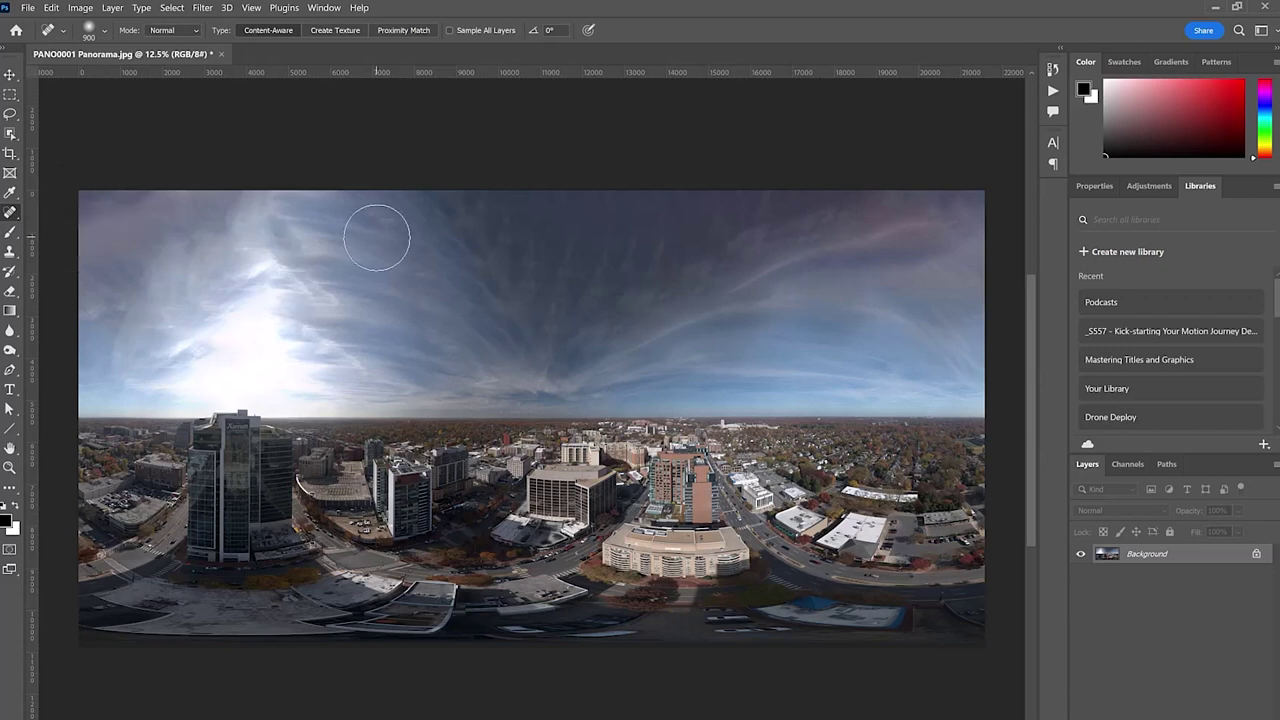
Preview a horizontal wrap-around offset of about 14084 pixels to check the repaired sky for seams, and cancel the filter.
left_click(200, 8)
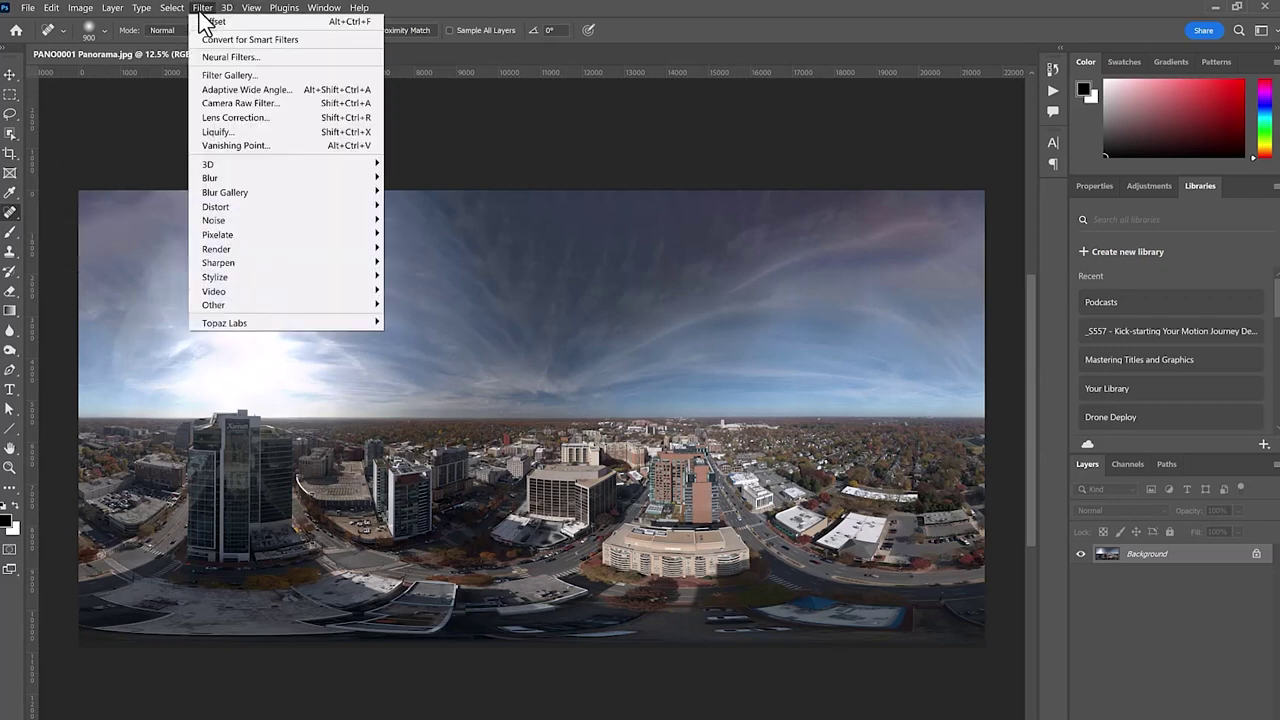
mouse_move(307, 307)
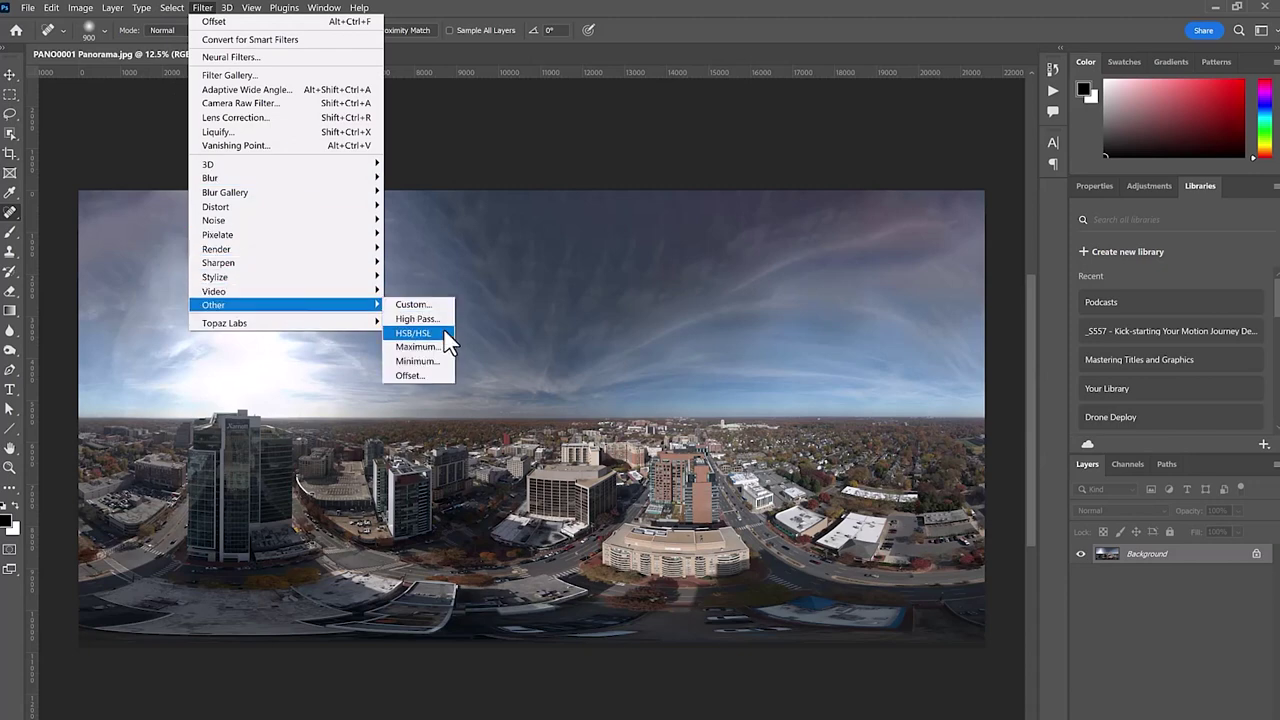
left_click(448, 373)
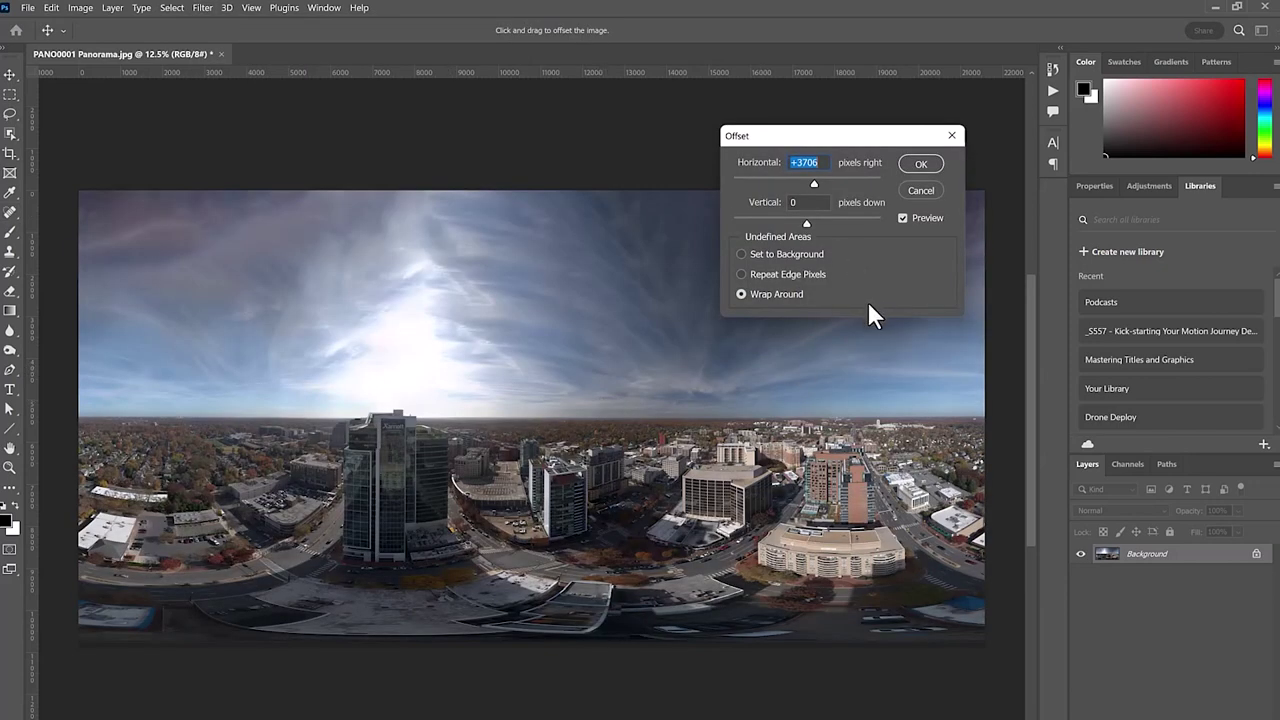
left_click_drag(849, 133, 838, 501)
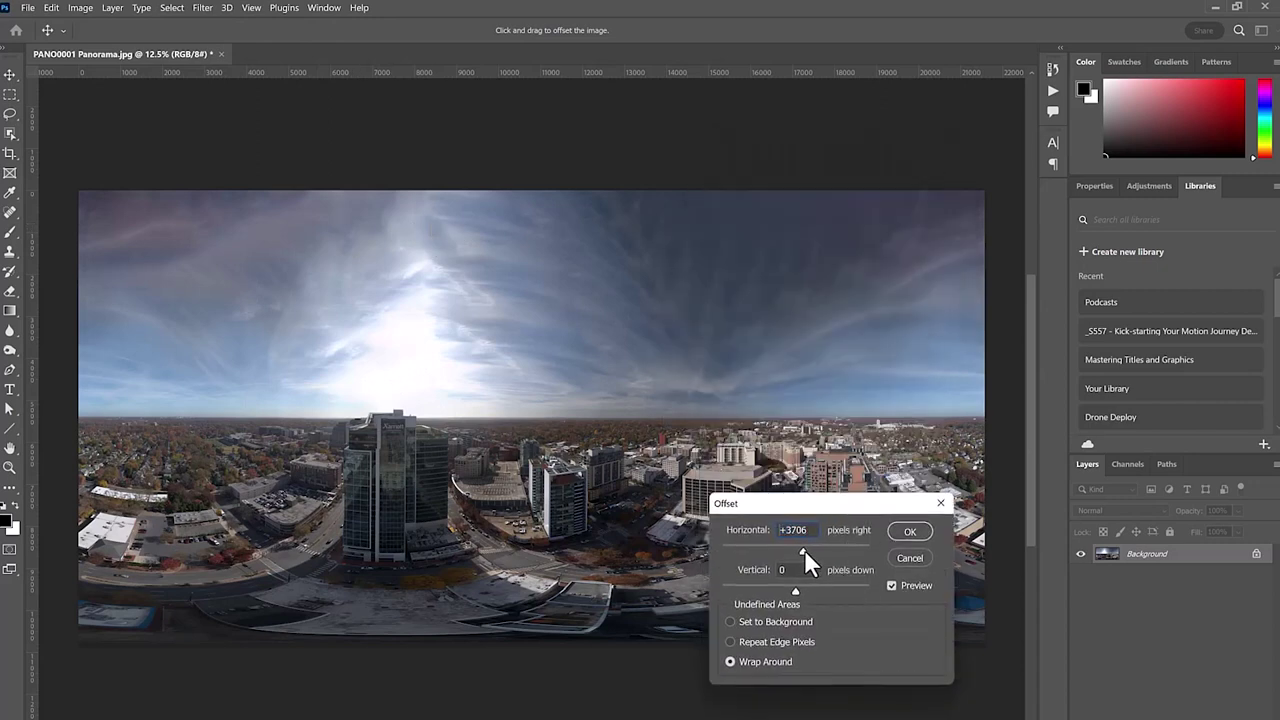
left_click(814, 551)
left_click_drag(820, 549, 824, 549)
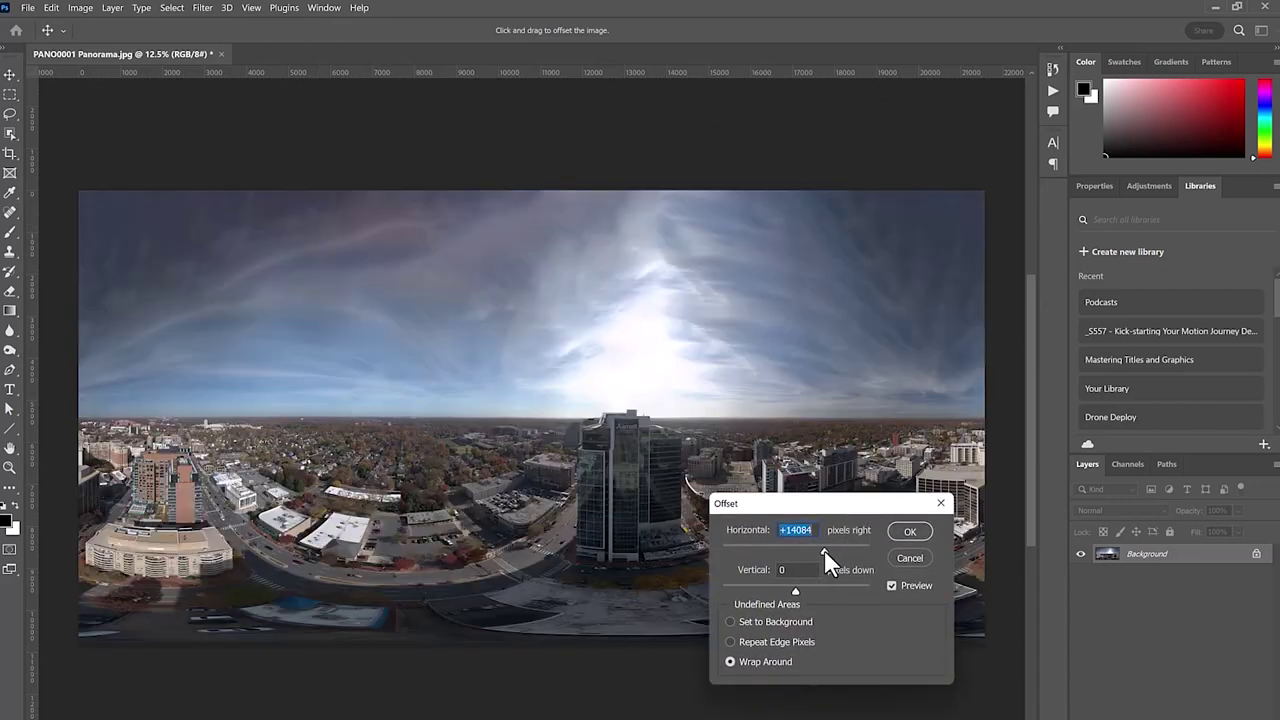
left_click(911, 557)
Save the retouched panorama image.
key("j")
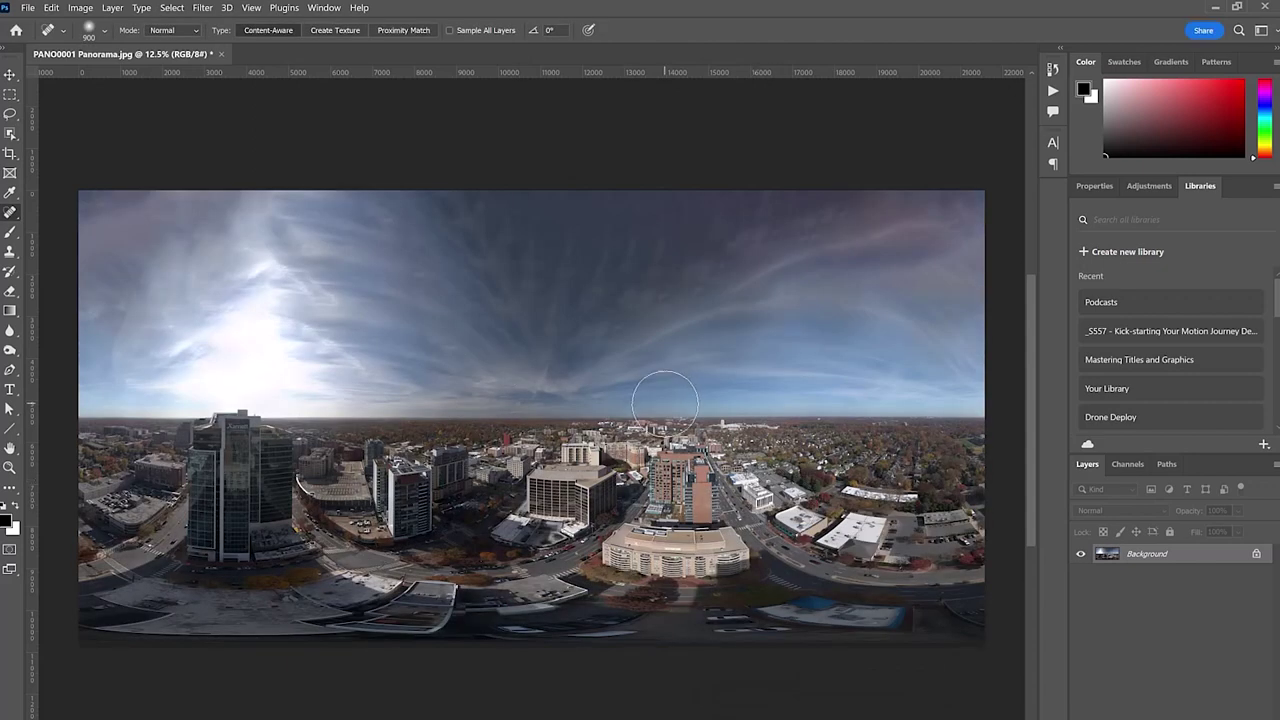
key("ctrl+s")
left_click(473, 86)
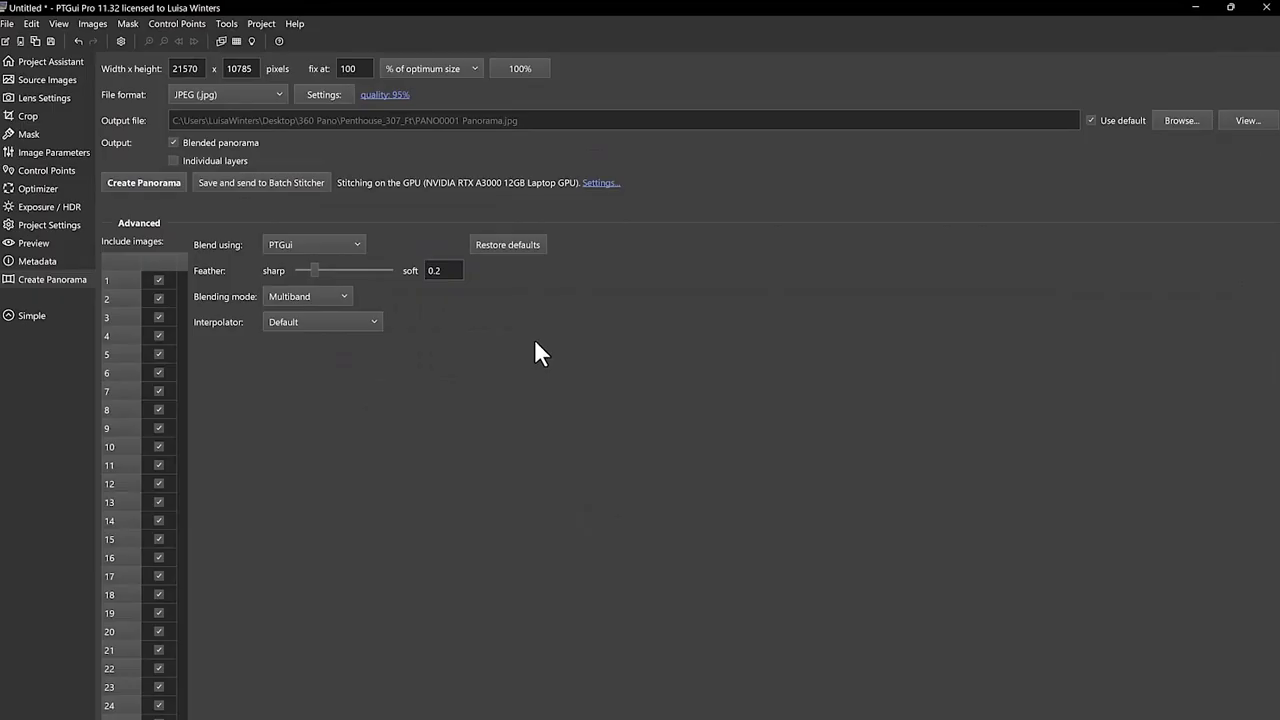
In PTGui, open Publish to Website and add PANO0001 Panorama.jpg from the Penthouse_307_Ft folder as the source file.
left_click(226, 26)
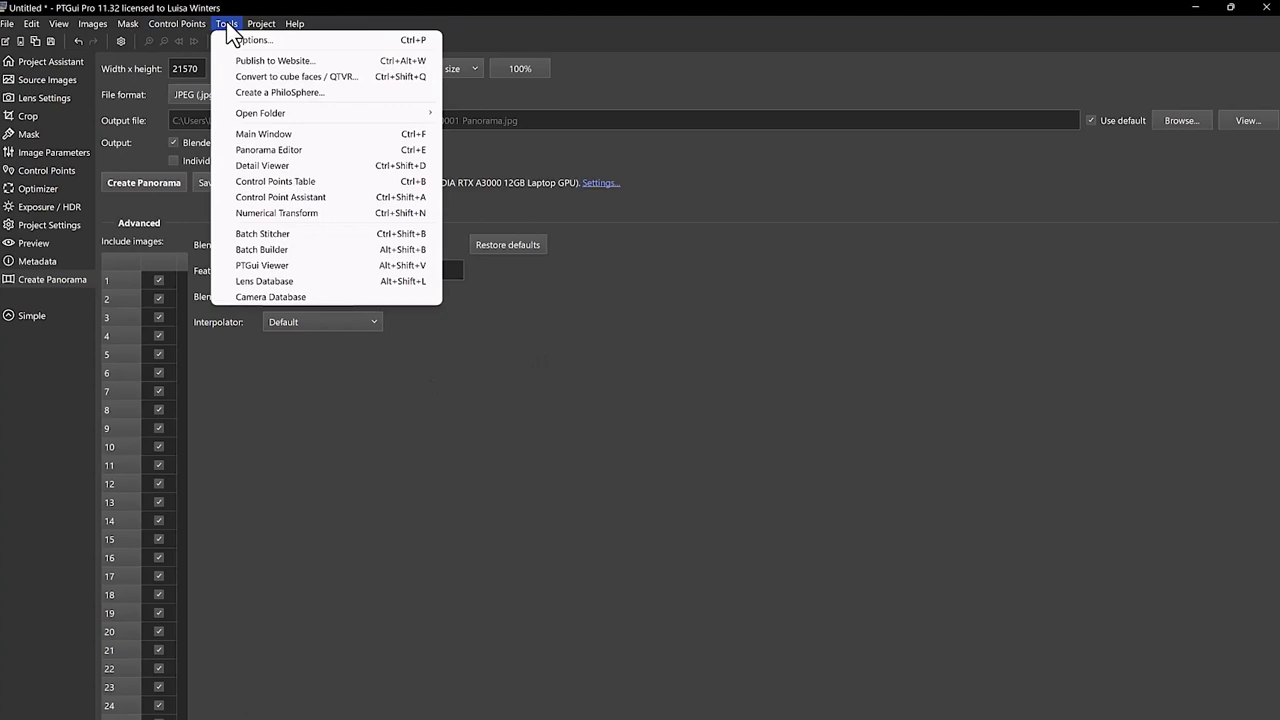
left_click(279, 63)
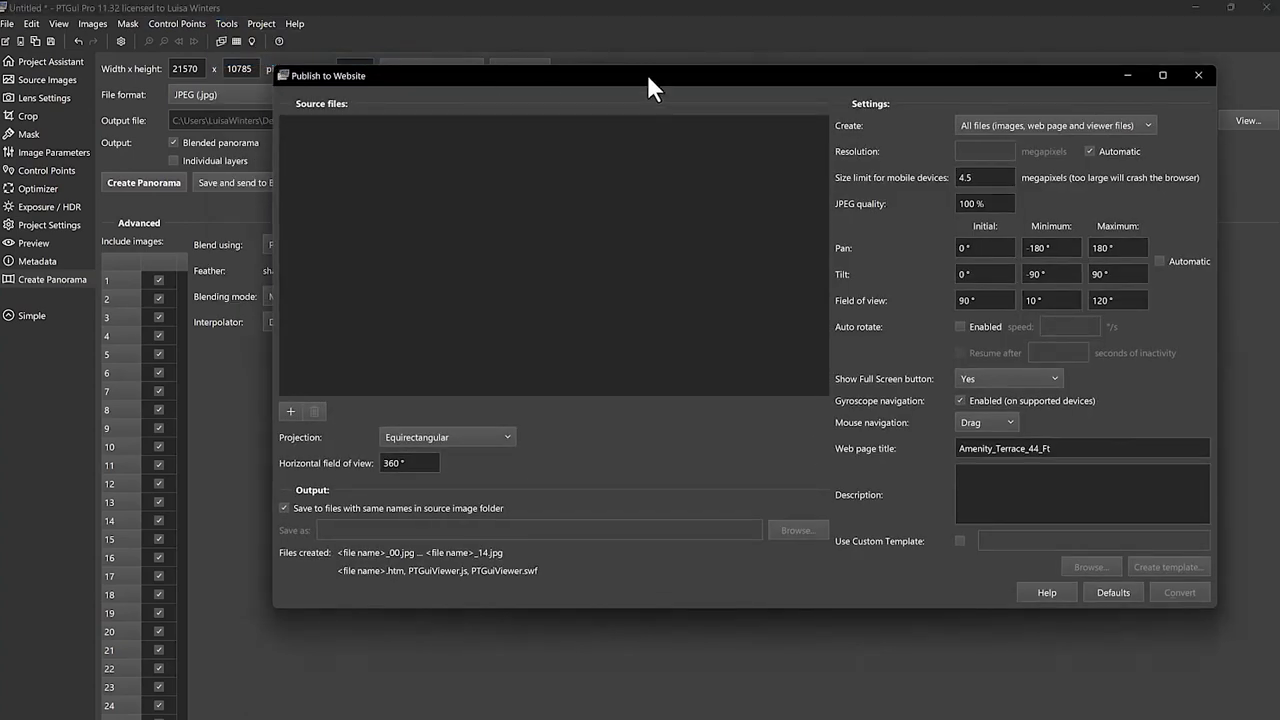
left_click_drag(649, 86, 528, 64)
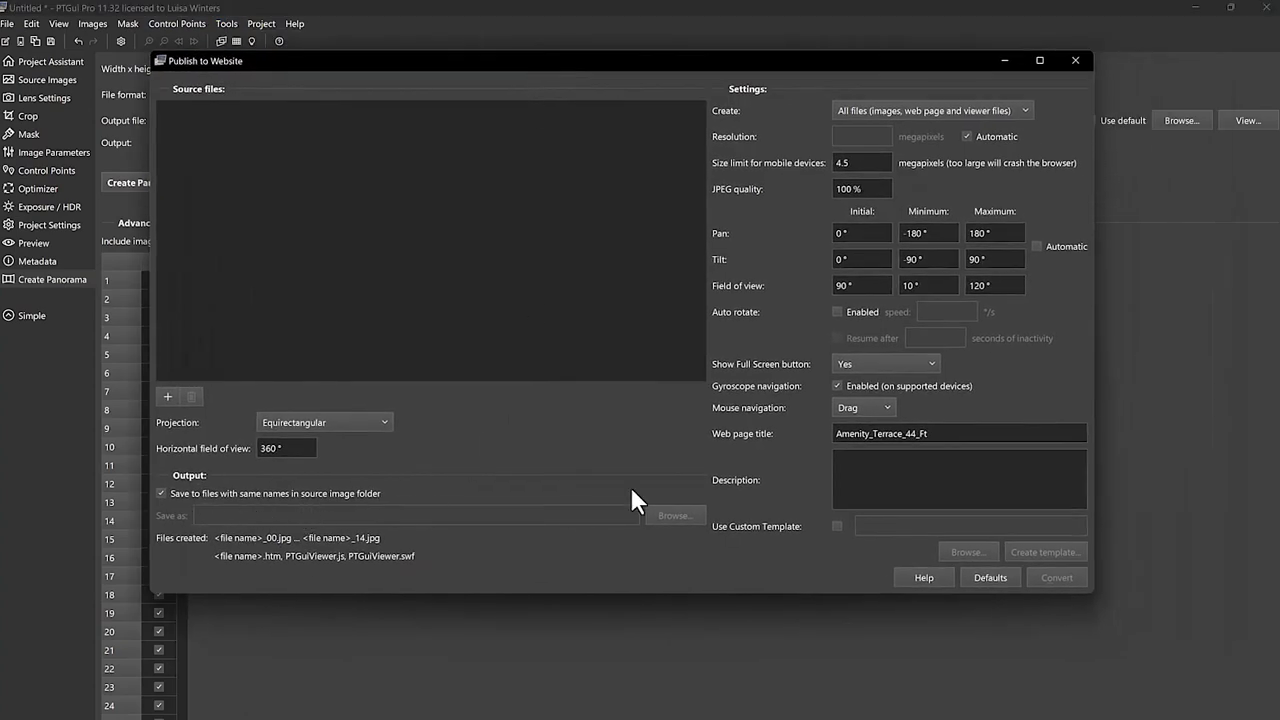
left_click(166, 395)
left_click(468, 203)
key("Return")
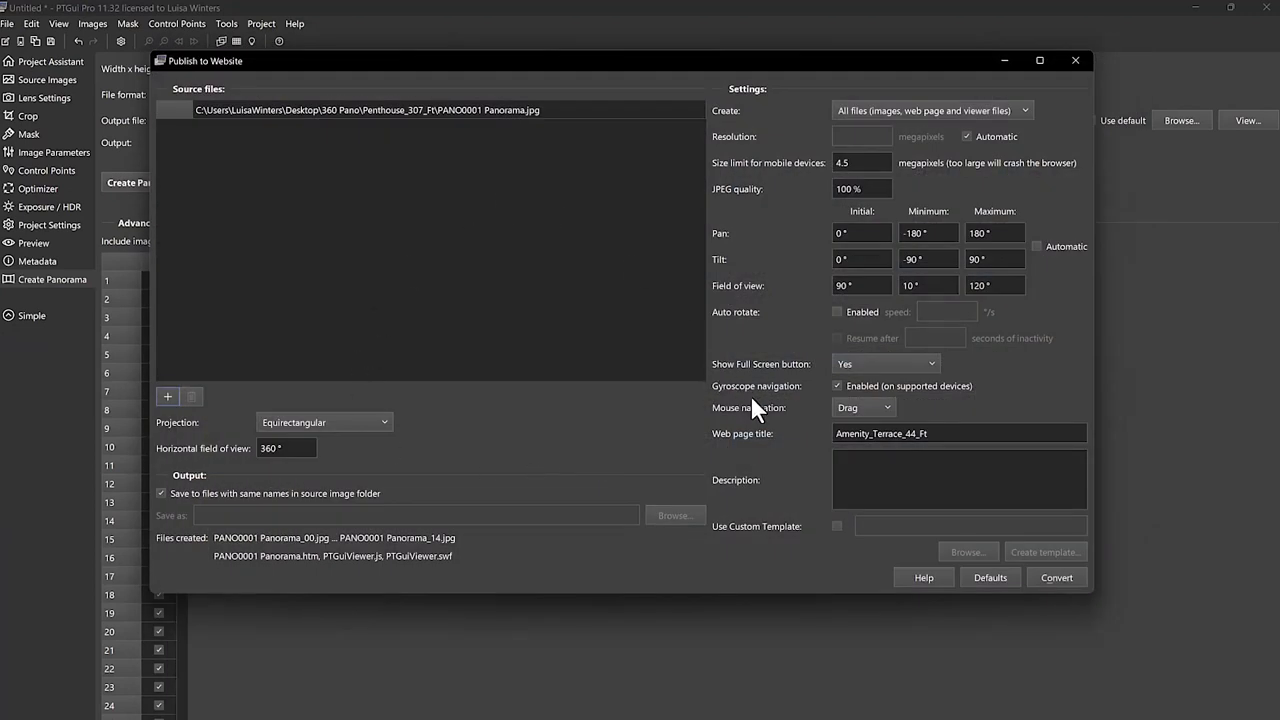
Set the web page title for the published panorama to "Penthouse 307".
type("_Ft")
left_click_drag(960, 432, 811, 455)
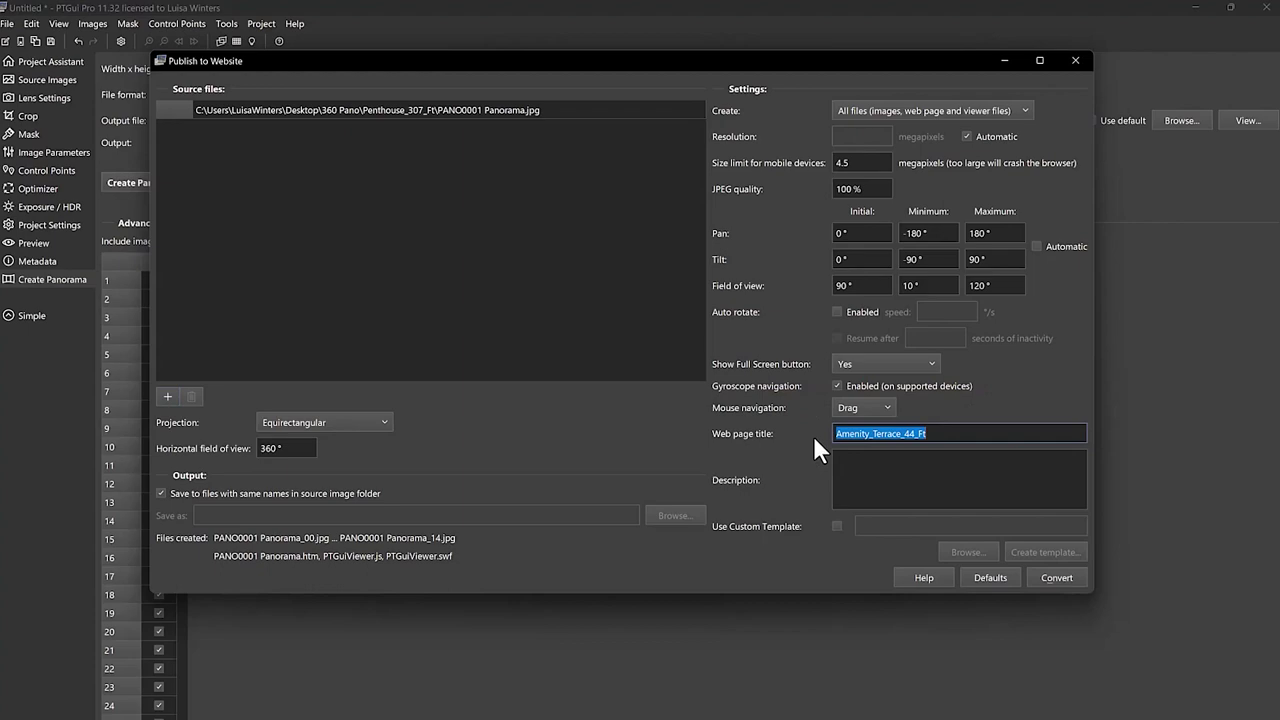
type("Penthouse 307")
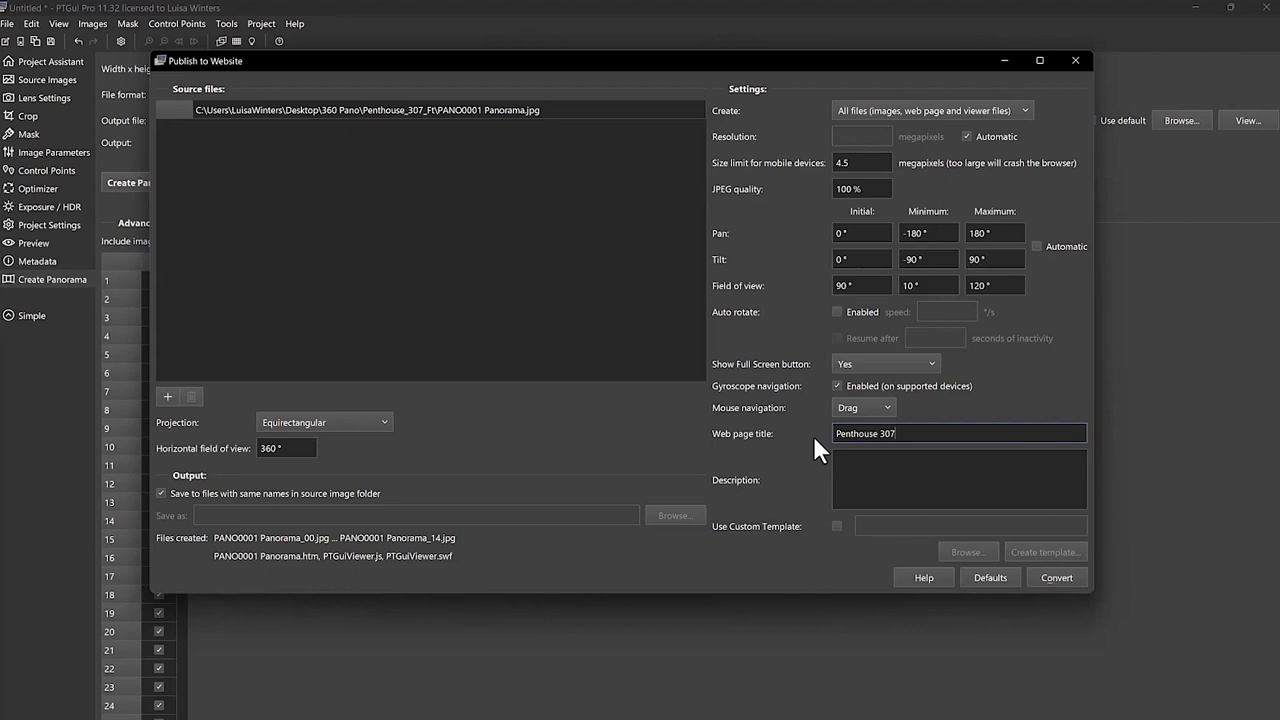
Set the output to save as "Penthouse 307" in the 360 Pano folder instead of using source names, and convert the panorama.
left_click(161, 493)
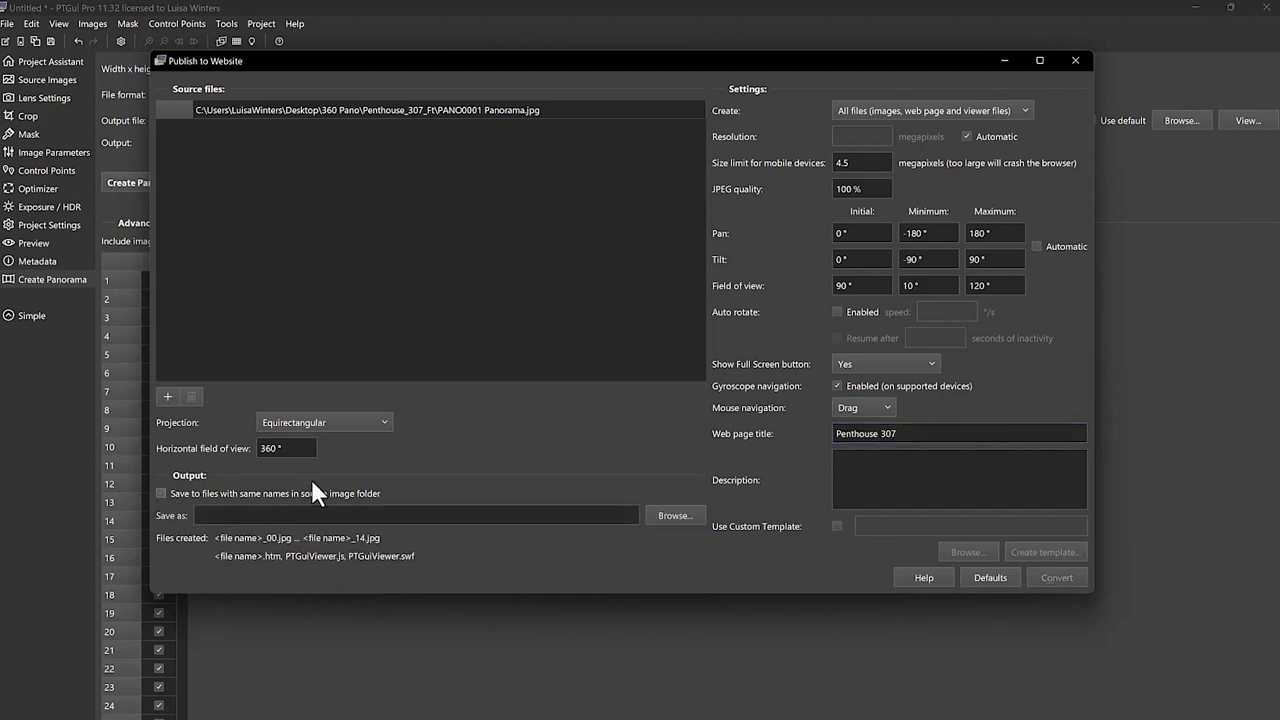
left_click(676, 516)
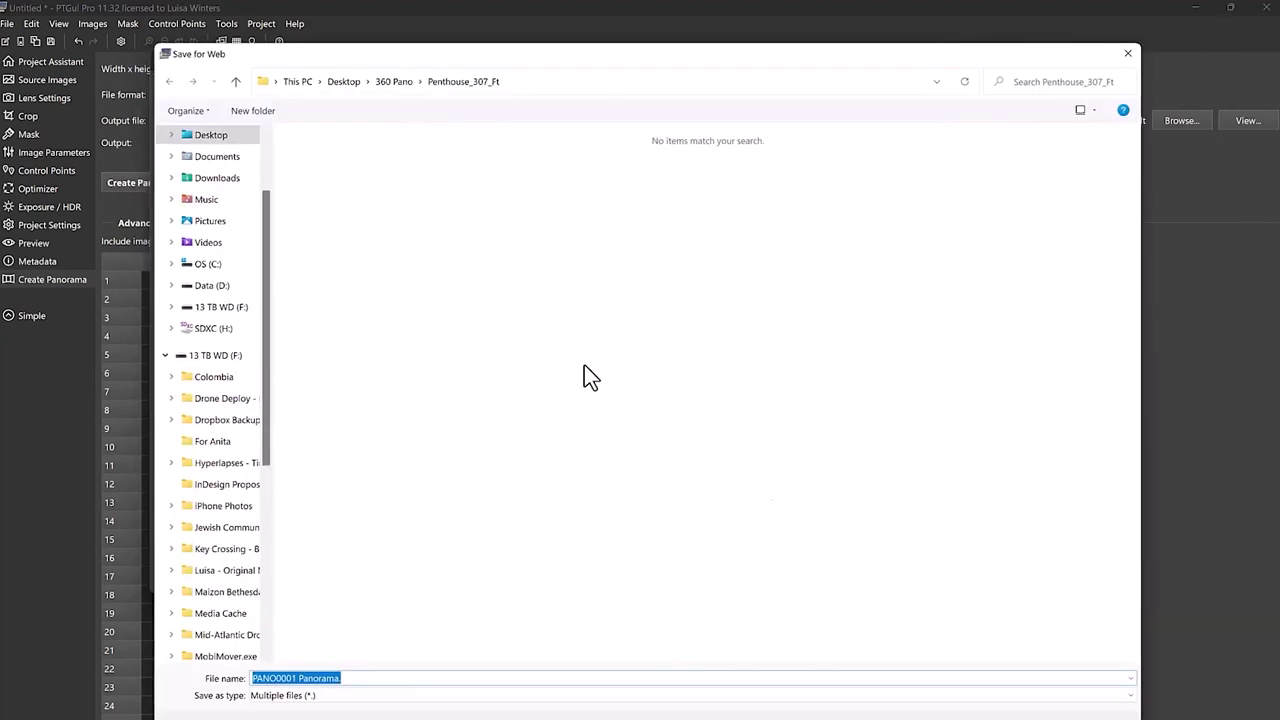
left_click(394, 82)
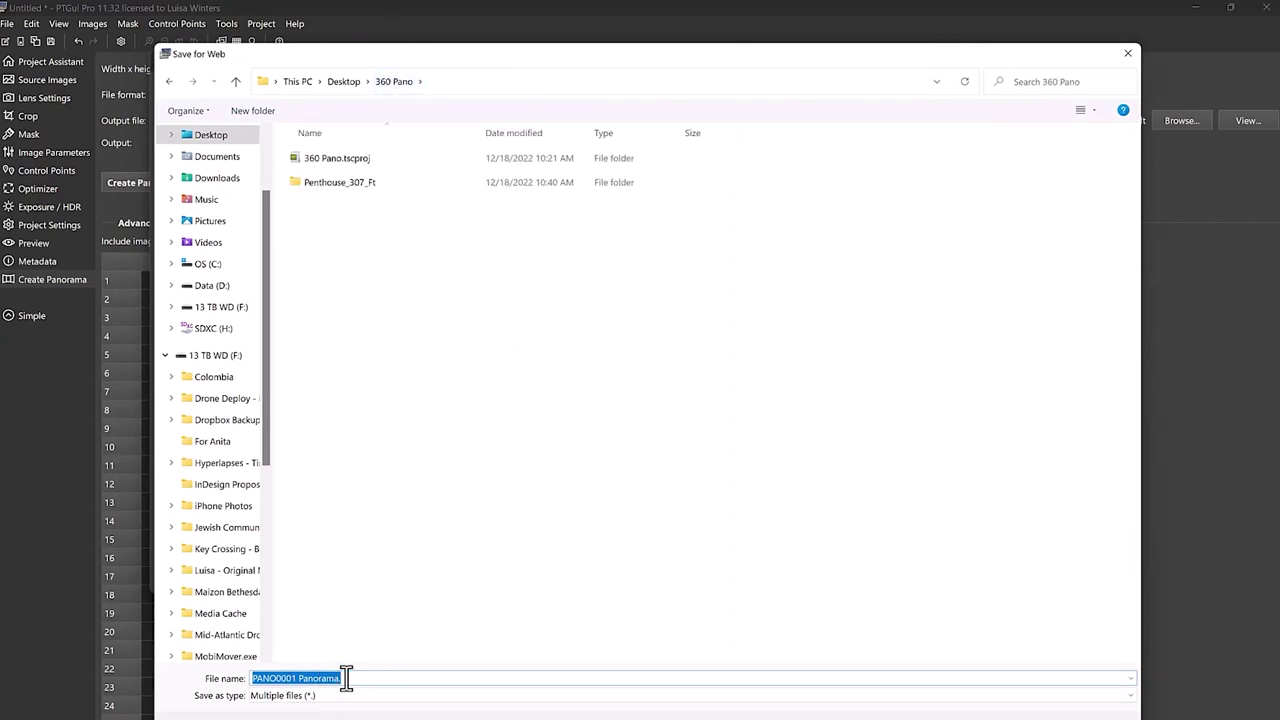
left_click_drag(404, 59, 404, 58)
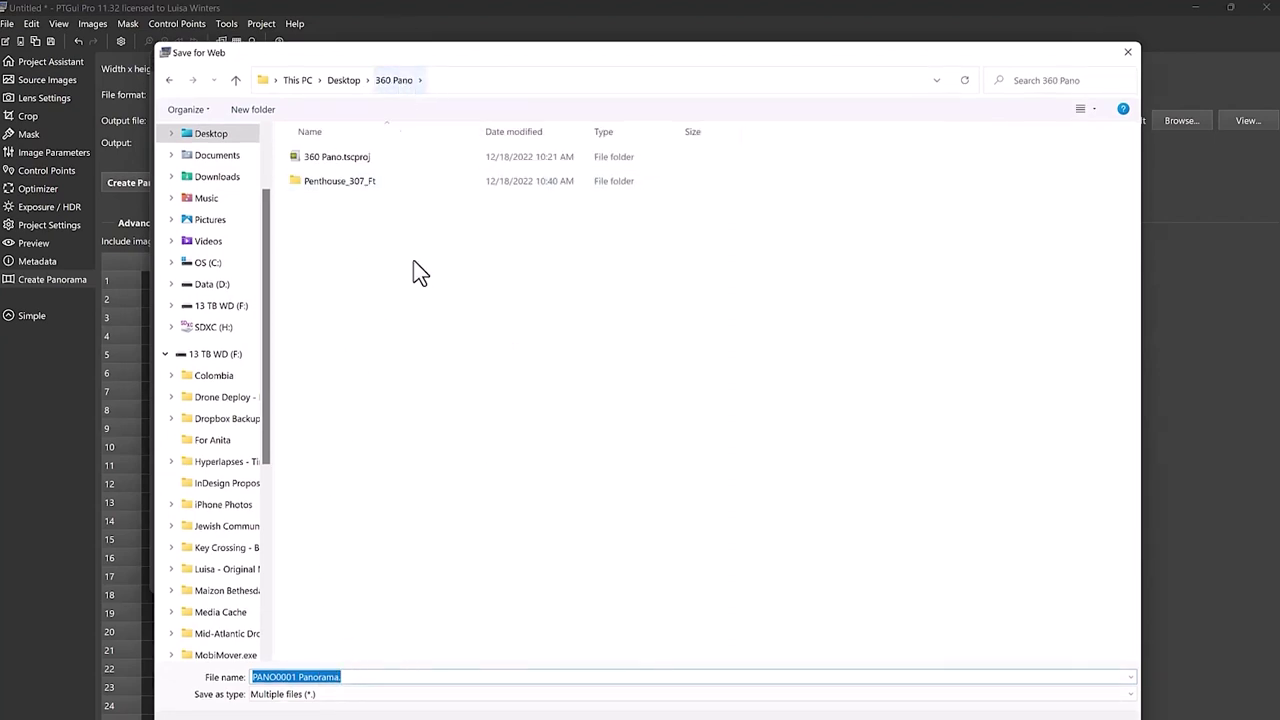
type("P")
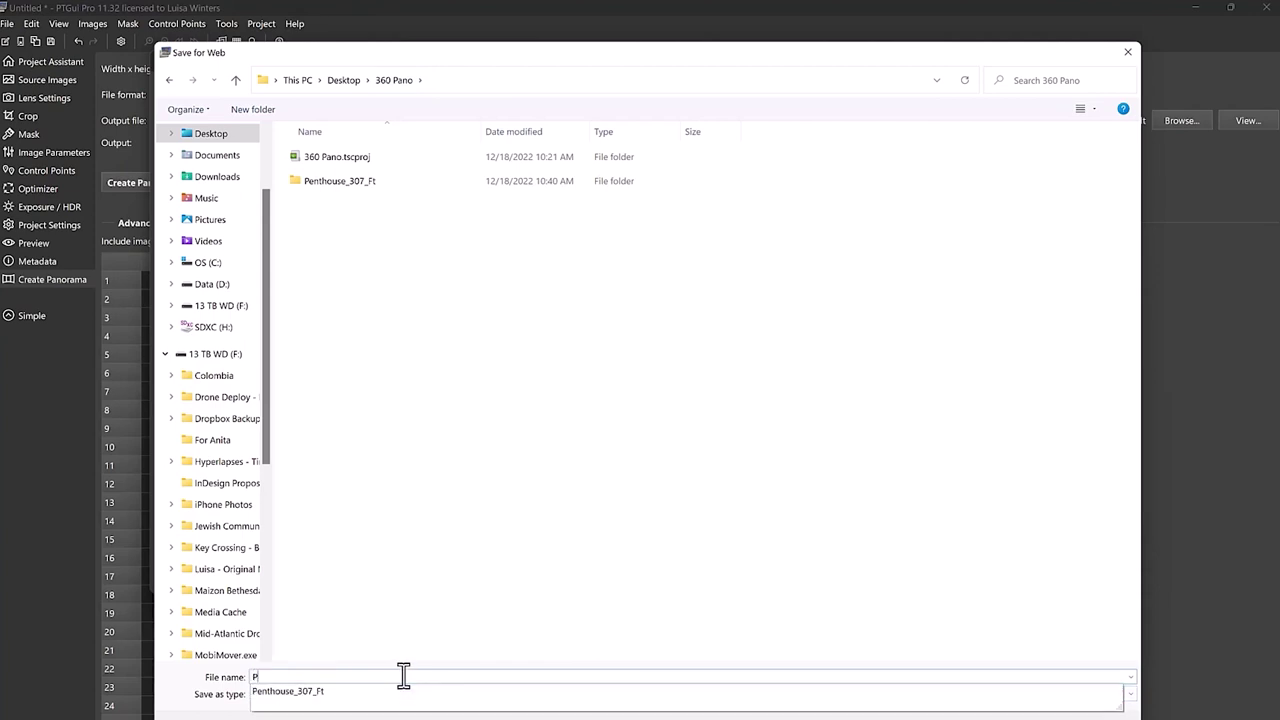
type("enthouse 307")
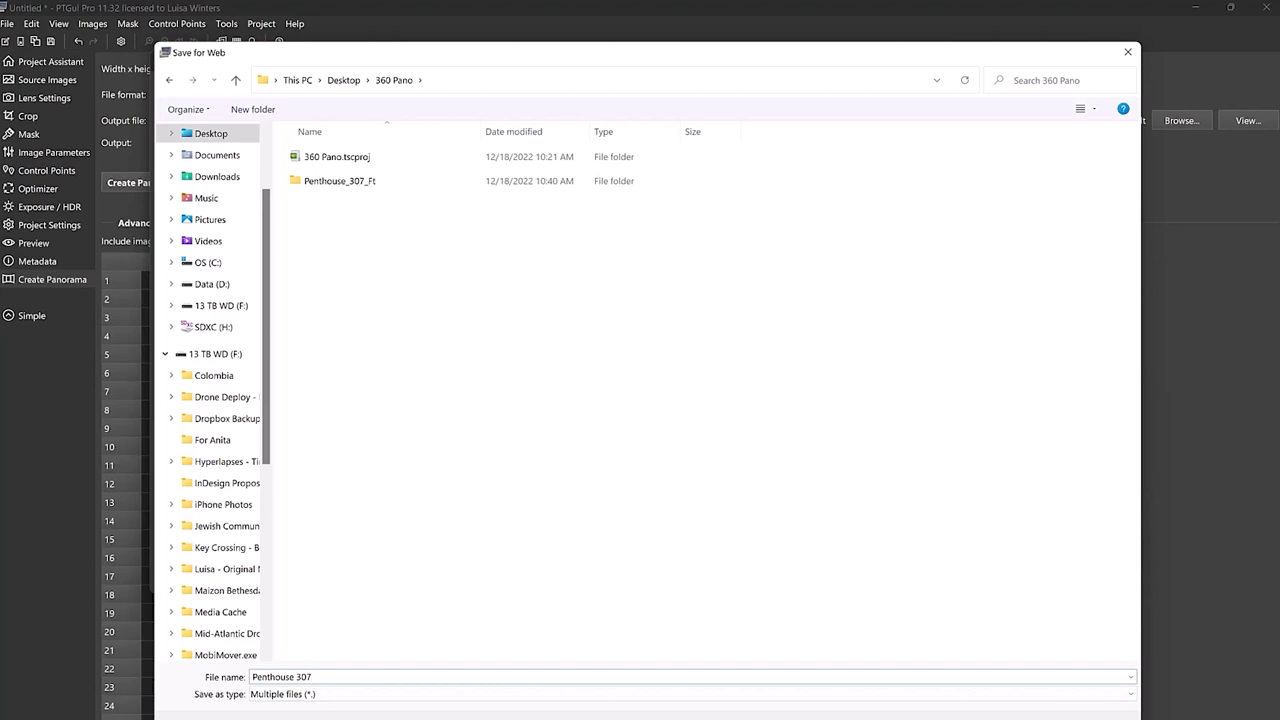
key("Return")
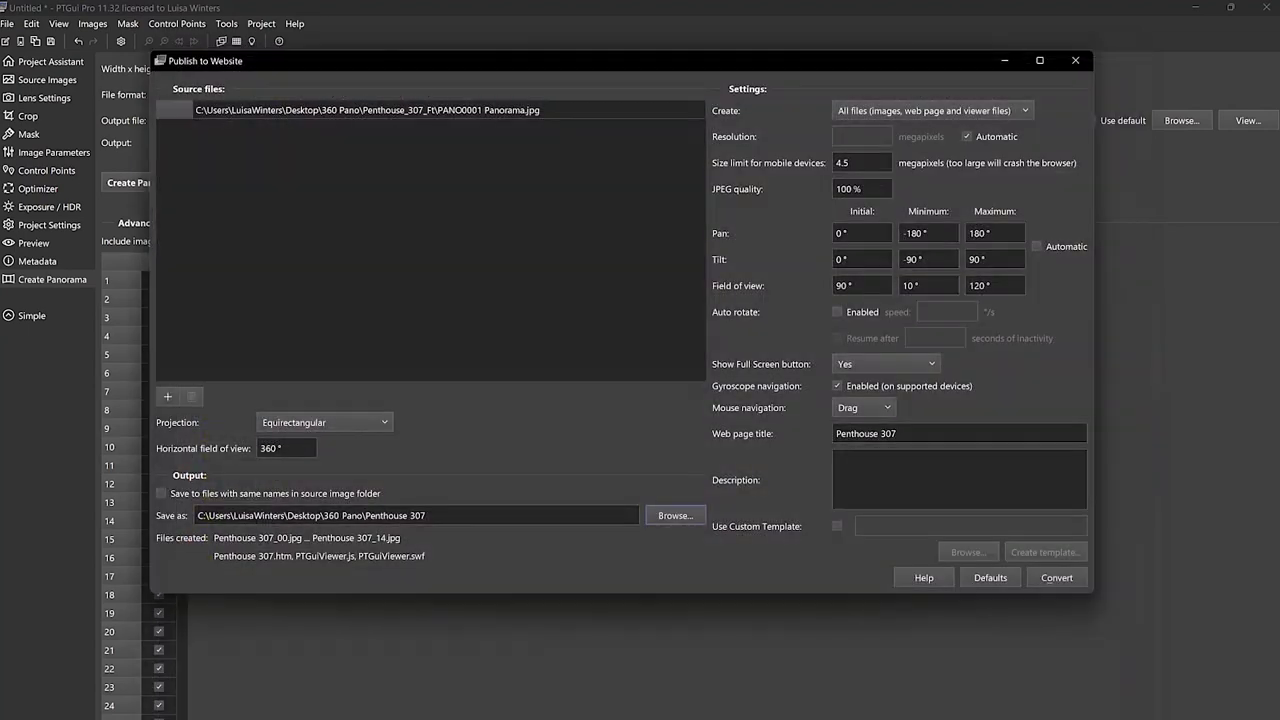
left_click(1057, 577)
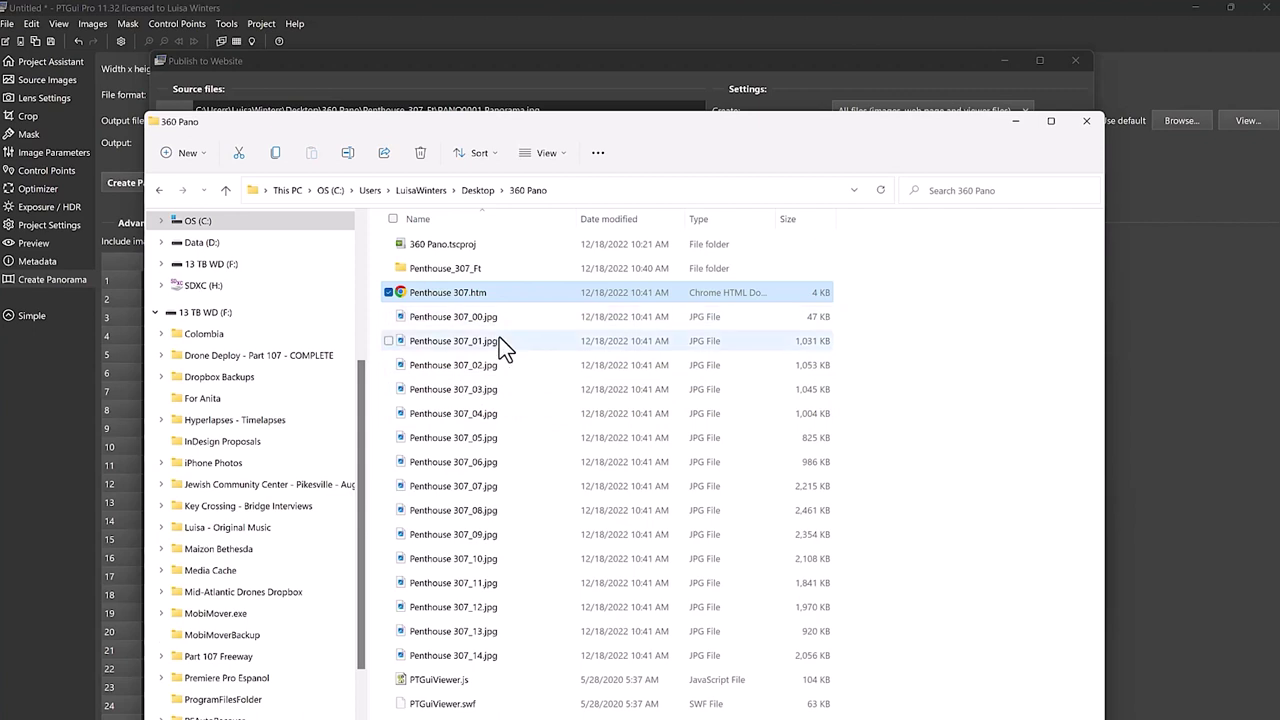
Open the exported Penthouse 307.htm in the browser and read what the panorama page displays.
double_click(401, 294)
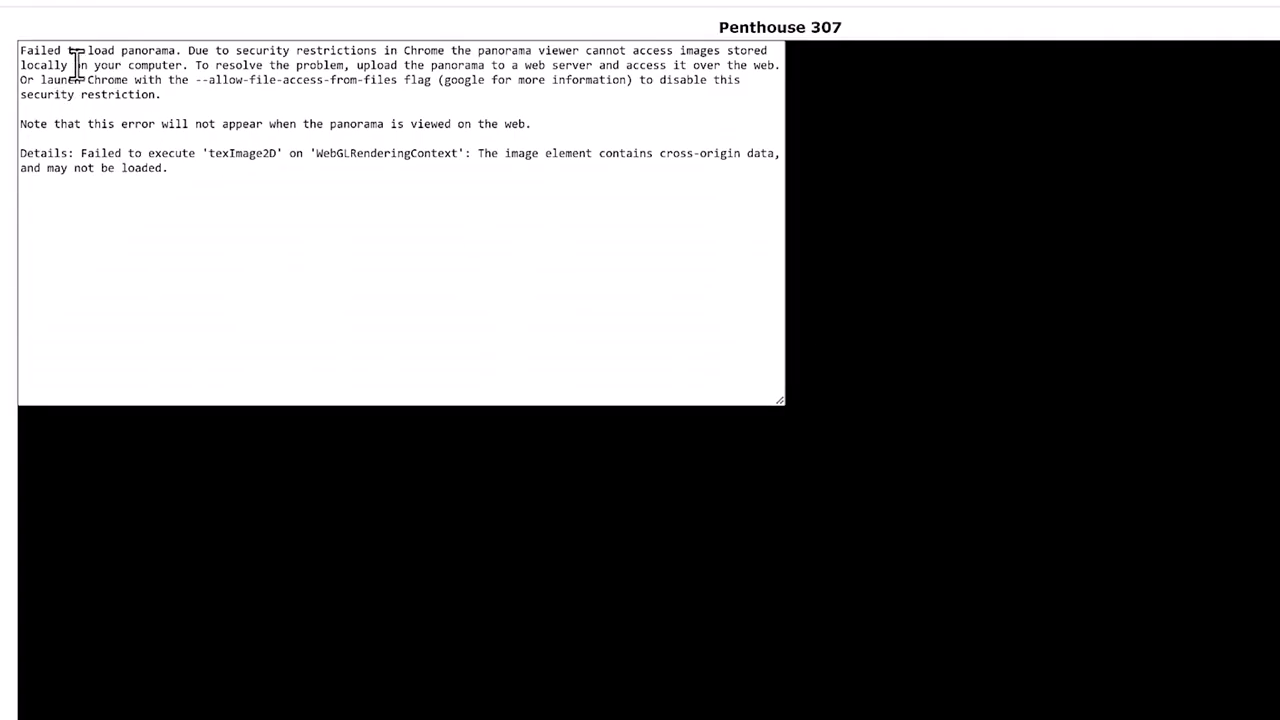
left_click_drag(24, 50, 448, 47)
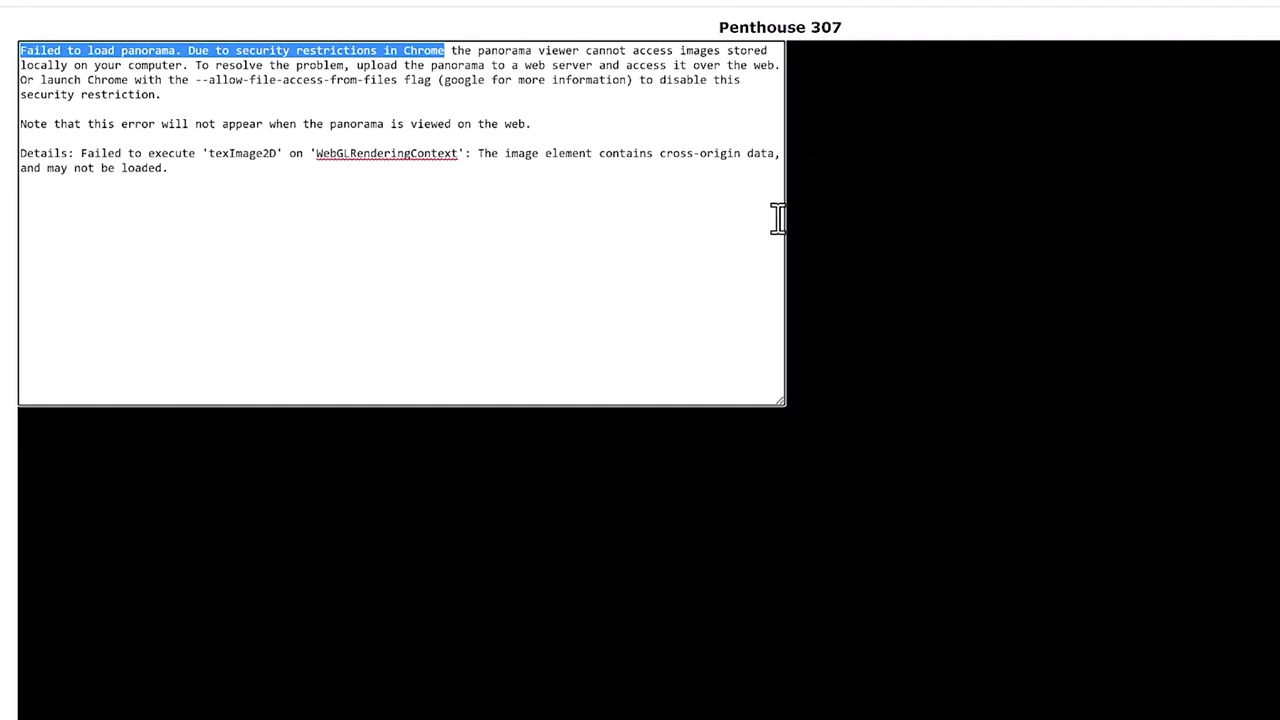
left_click(689, 294)
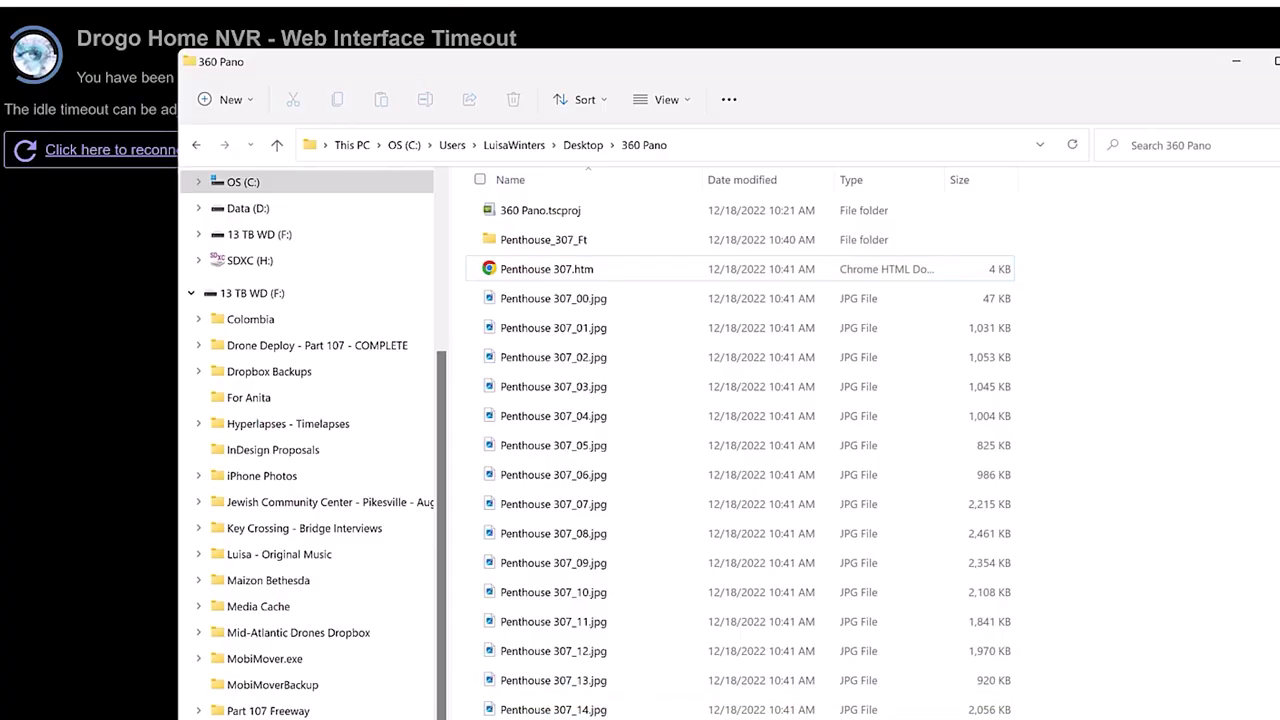
Create a new folder named "Web Pano" inside the 360 Pano folder.
key("ctrl+shift+n")
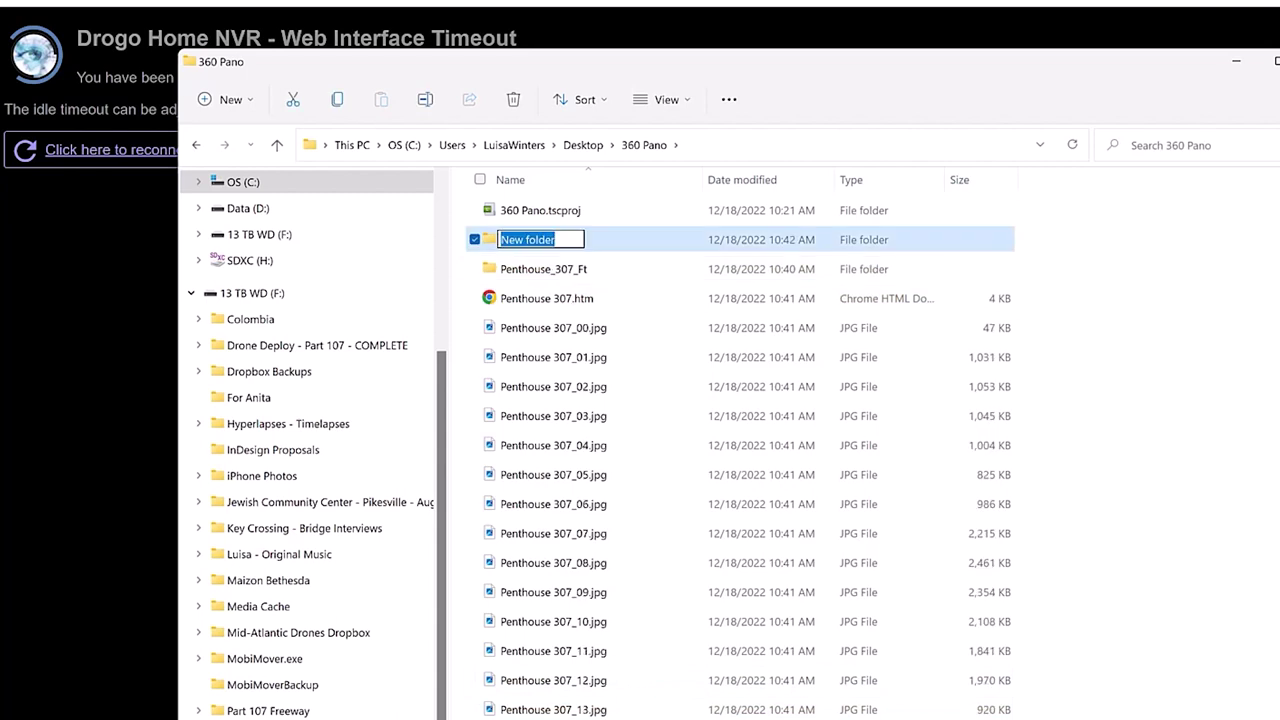
type("W")
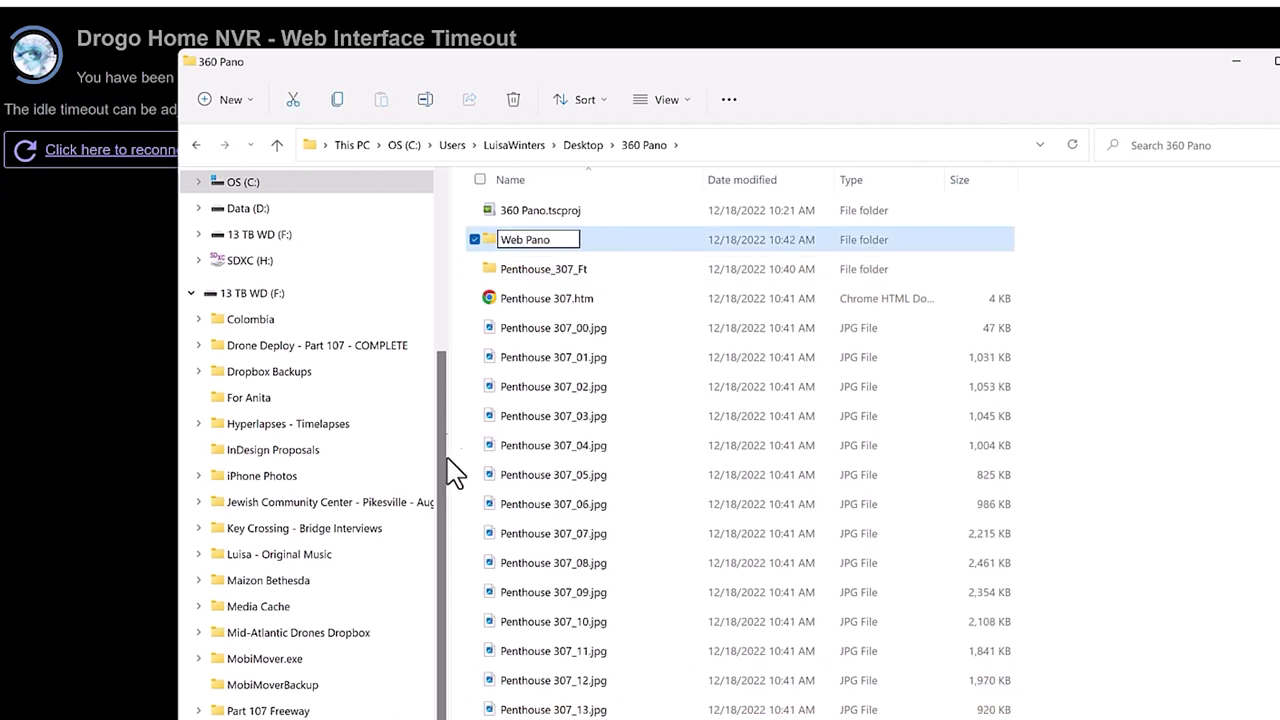
type("eb Pano")
Select Penthouse 307.htm and all the exported files listed below it, and move them into the Web Pano folder.
left_click(504, 270)
key("shift+End")
left_click(480, 280, "ctrl")
left_click_drag(480, 292, 532, 252)
left_click(672, 374)
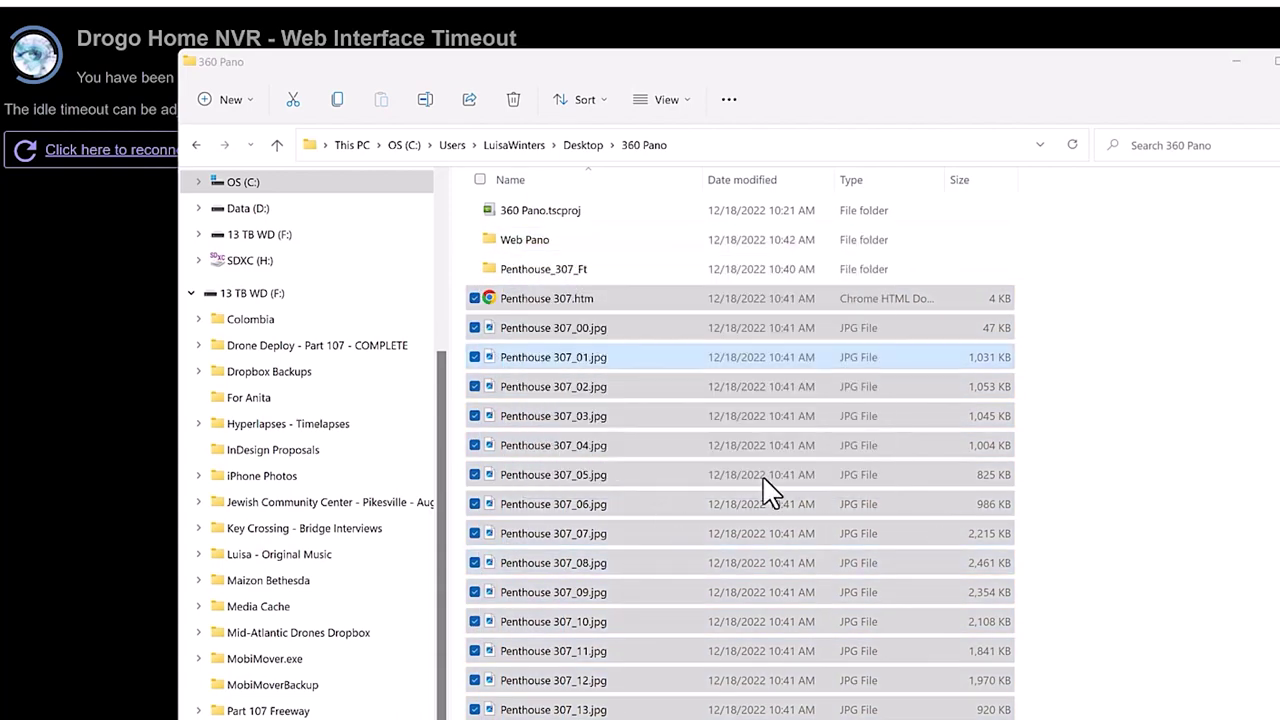